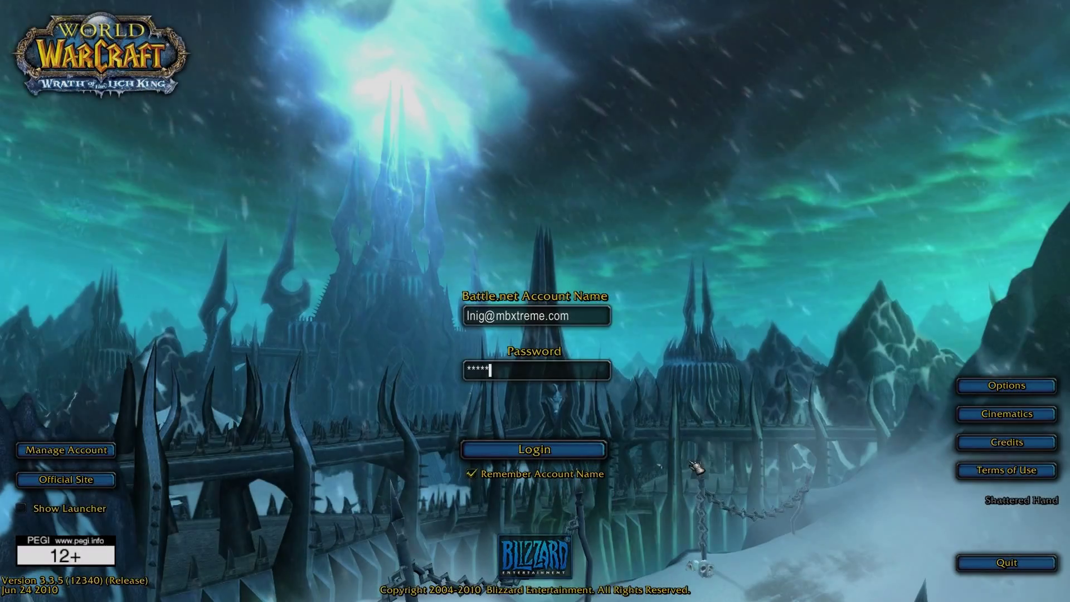
Log in, turn the level 1 Priest, enter the world at Ammen Vale and orbit the camera.
{"action": "key", "text": "Return"}
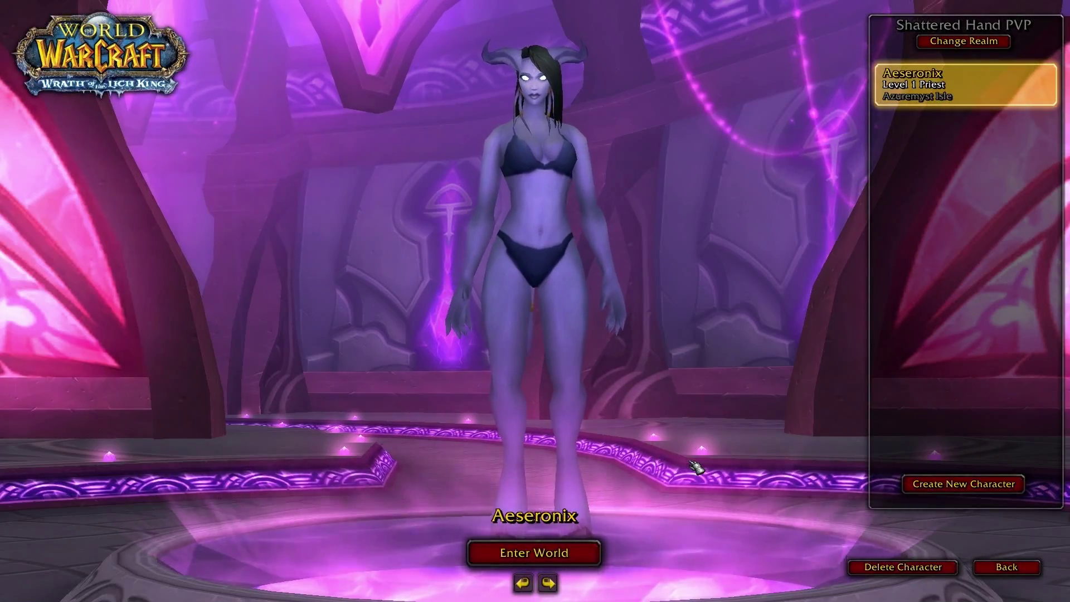
{"action": "left_click_drag", "start_coordinate": [516, 407], "coordinate": [578, 411]}
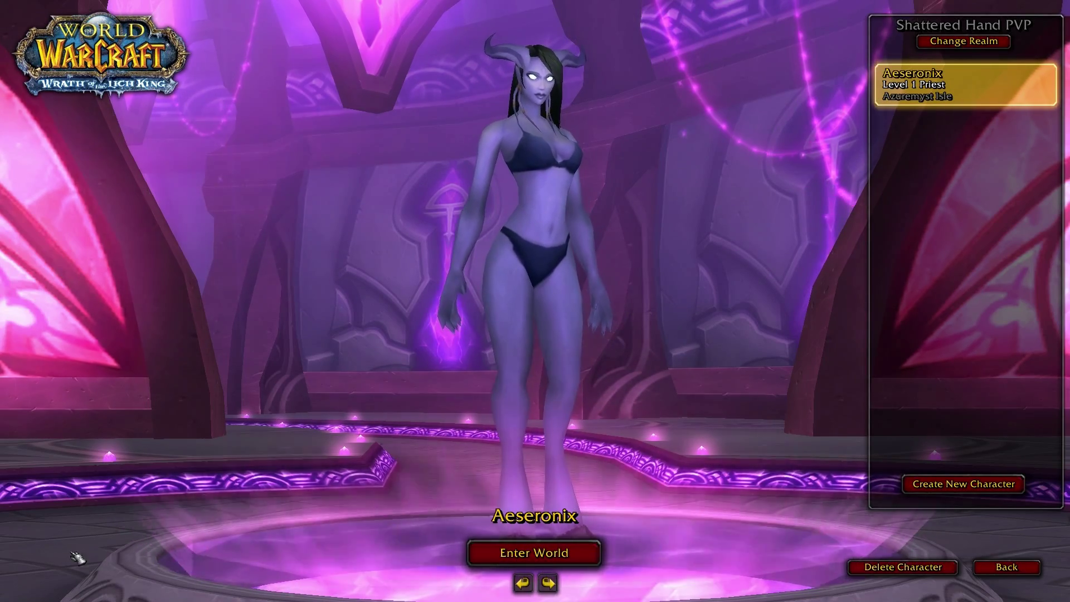
{"action": "left_click", "coordinate": [510, 553]}
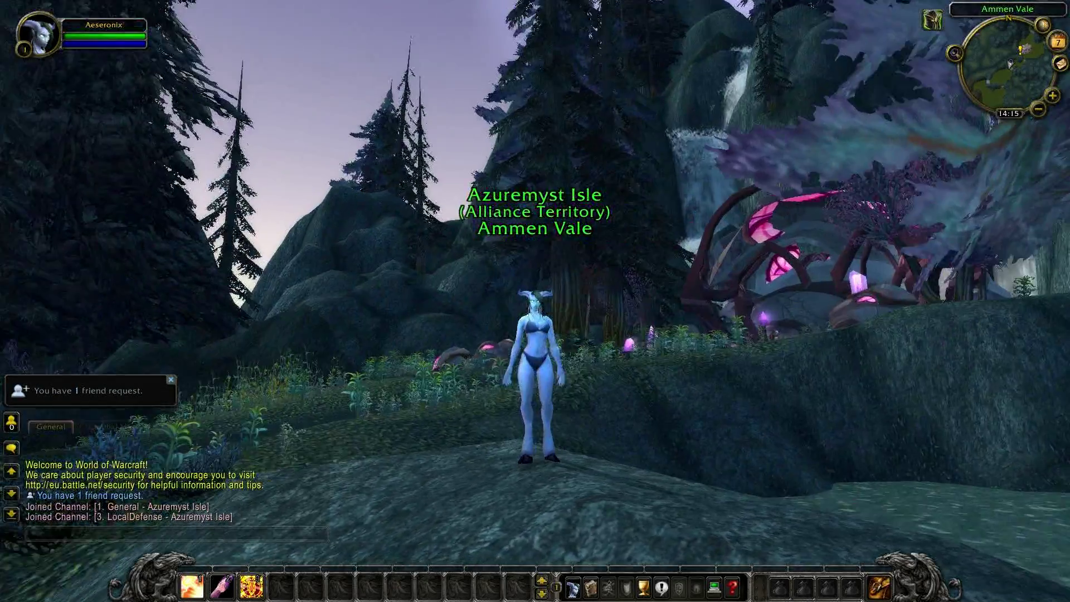
{"action": "left_click_drag", "start_coordinate": [641, 491], "coordinate": [707, 491]}
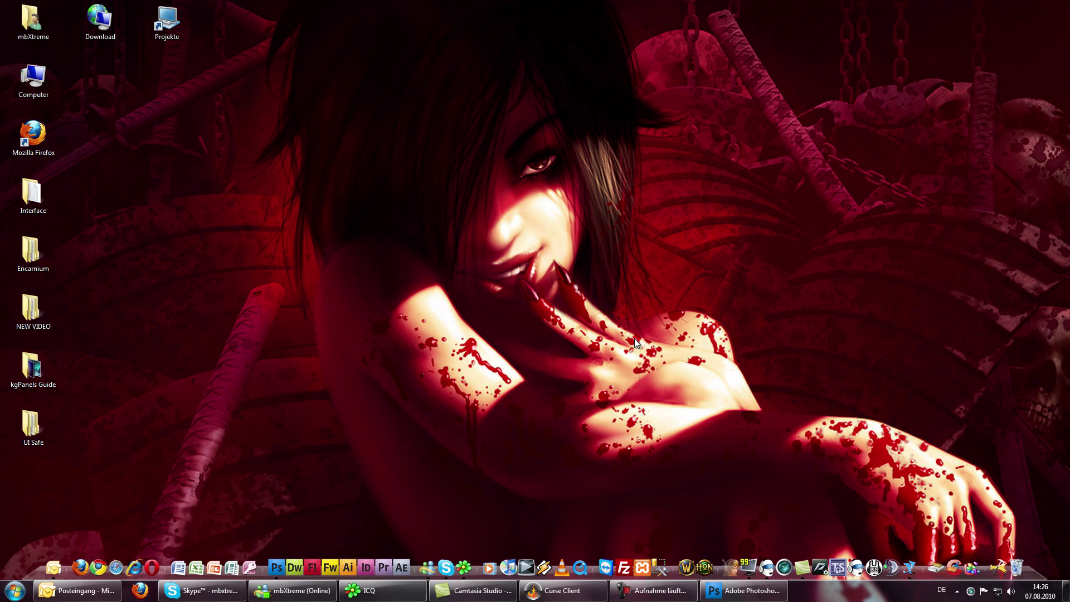
Download Gigantic Texture pack.rar (19.0 MB) from its bookmarked WoWInterface page in Firefox.
{"action": "double_click", "coordinate": [38, 155]}
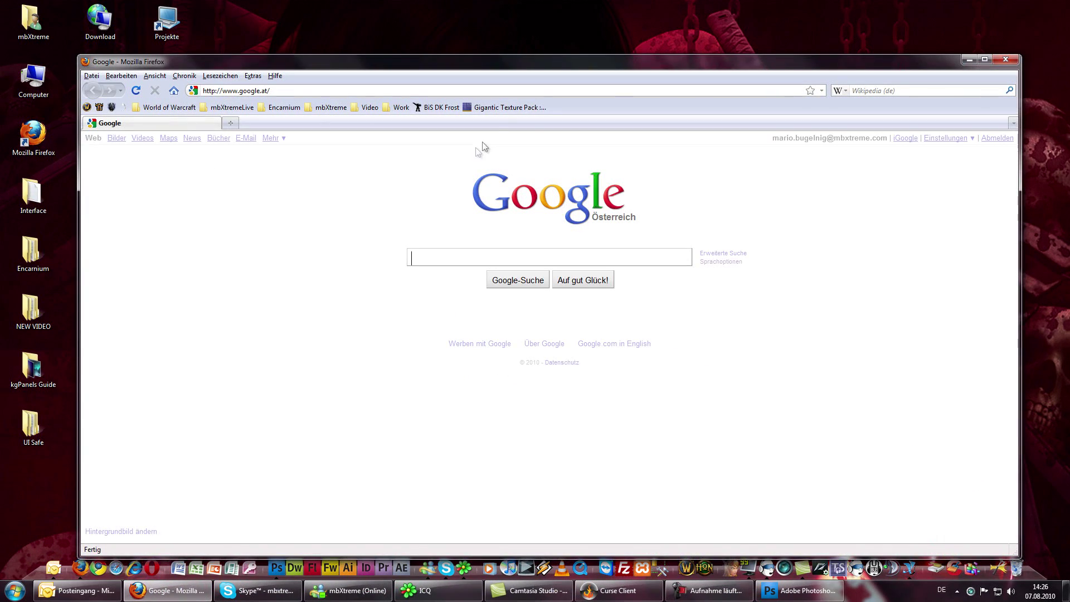
{"action": "left_click", "coordinate": [513, 108]}
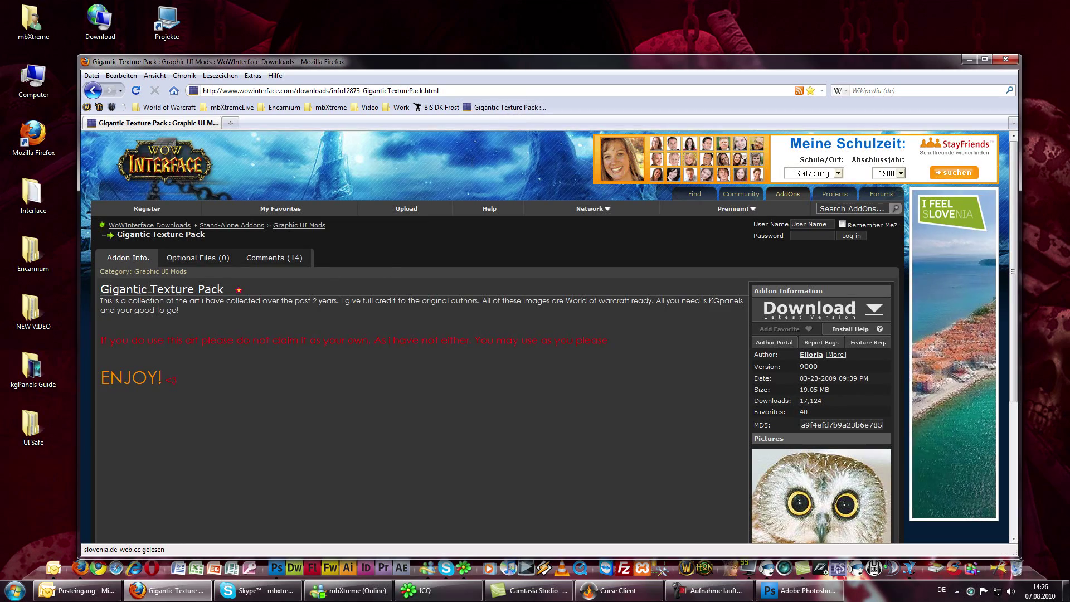
{"action": "left_click_drag", "start_coordinate": [101, 288], "coordinate": [226, 288]}
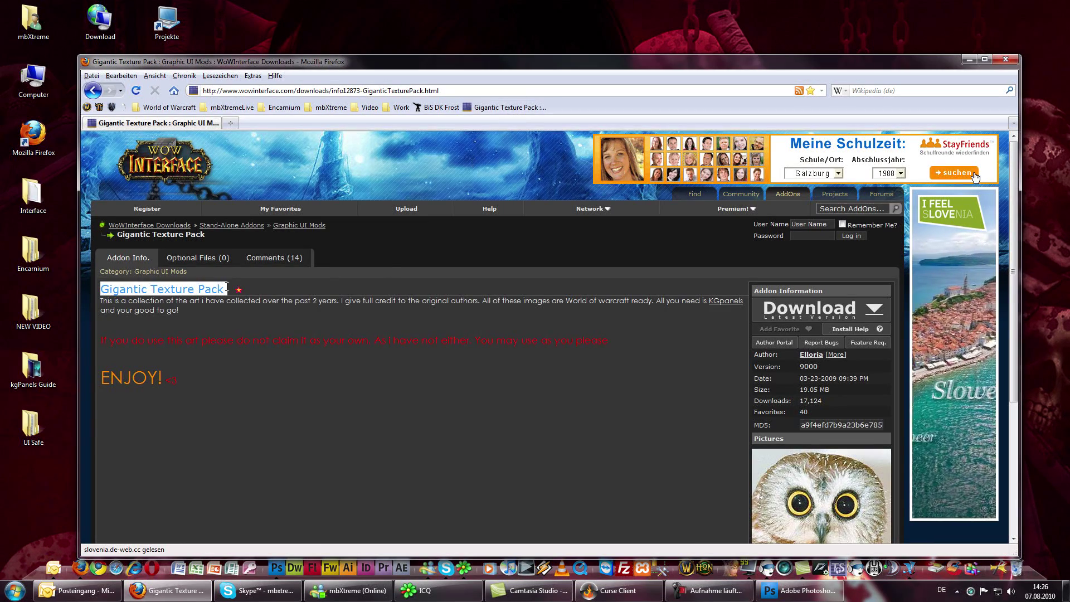
{"action": "left_click", "coordinate": [828, 310]}
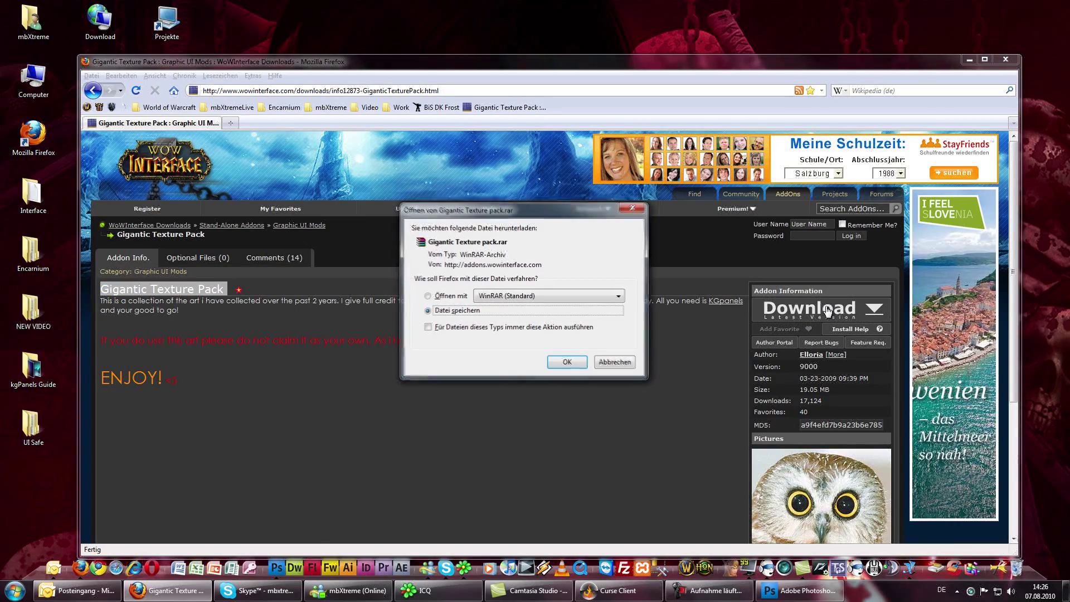
{"action": "left_click", "coordinate": [566, 362]}
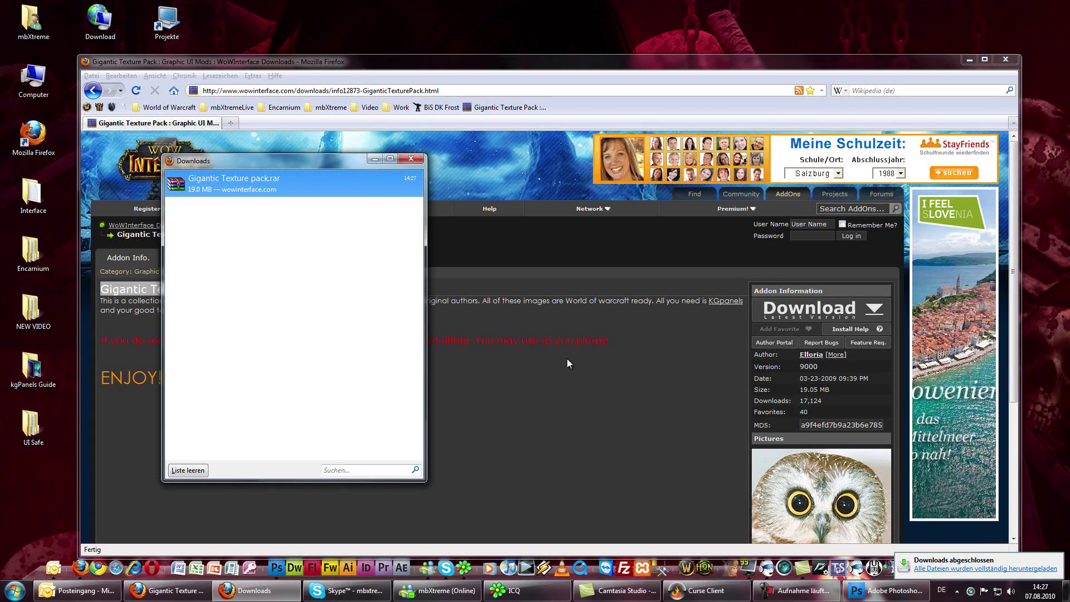
{"action": "double_click", "coordinate": [100, 21]}
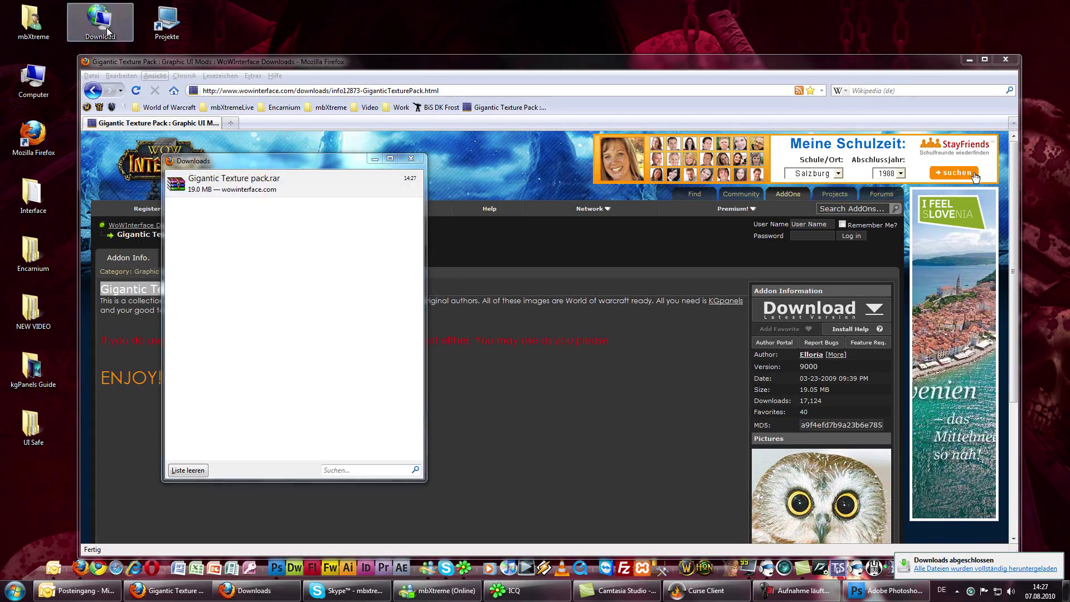
Extract Gigantic Texture pack.rar here and open Chuck Norris > chuckhead.tga in Photoshop.
{"action": "right_click", "coordinate": [288, 170]}
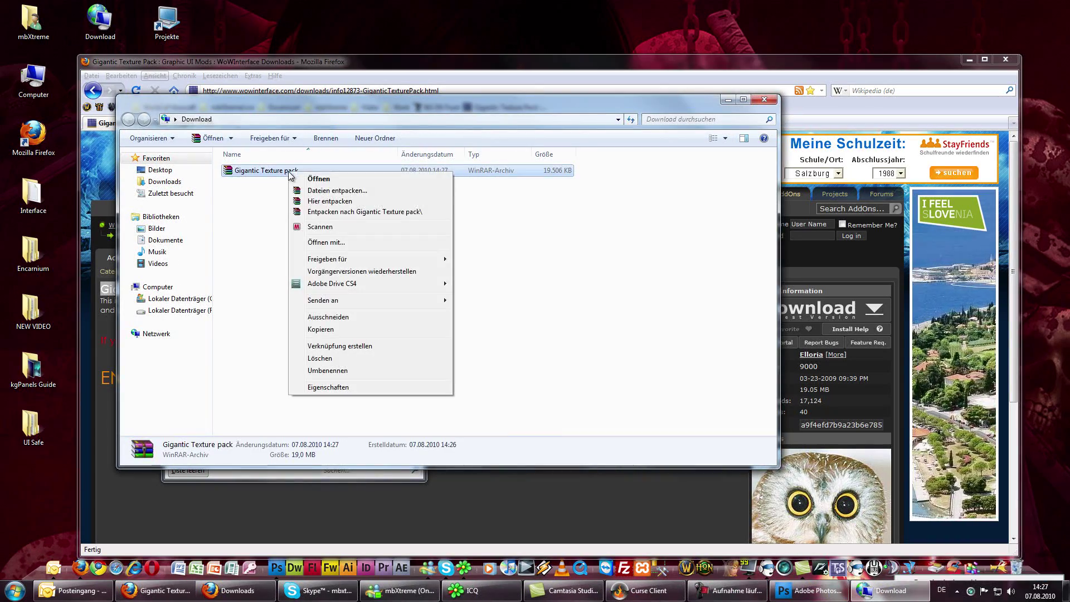
{"action": "left_click", "coordinate": [320, 198]}
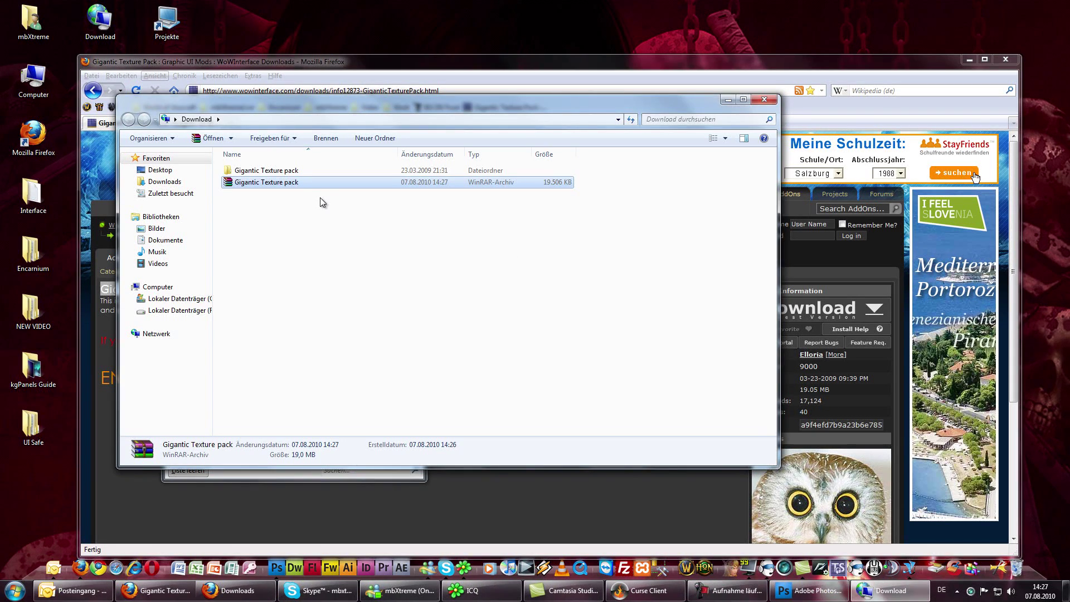
{"action": "left_click", "coordinate": [280, 175]}
{"action": "double_click", "coordinate": [280, 175]}
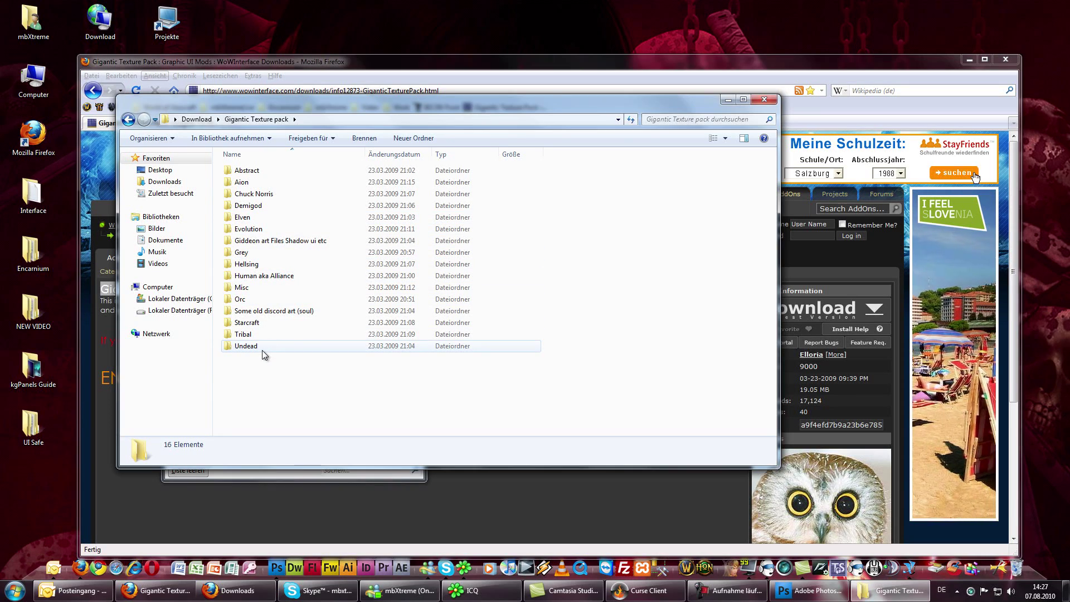
{"action": "double_click", "coordinate": [269, 195]}
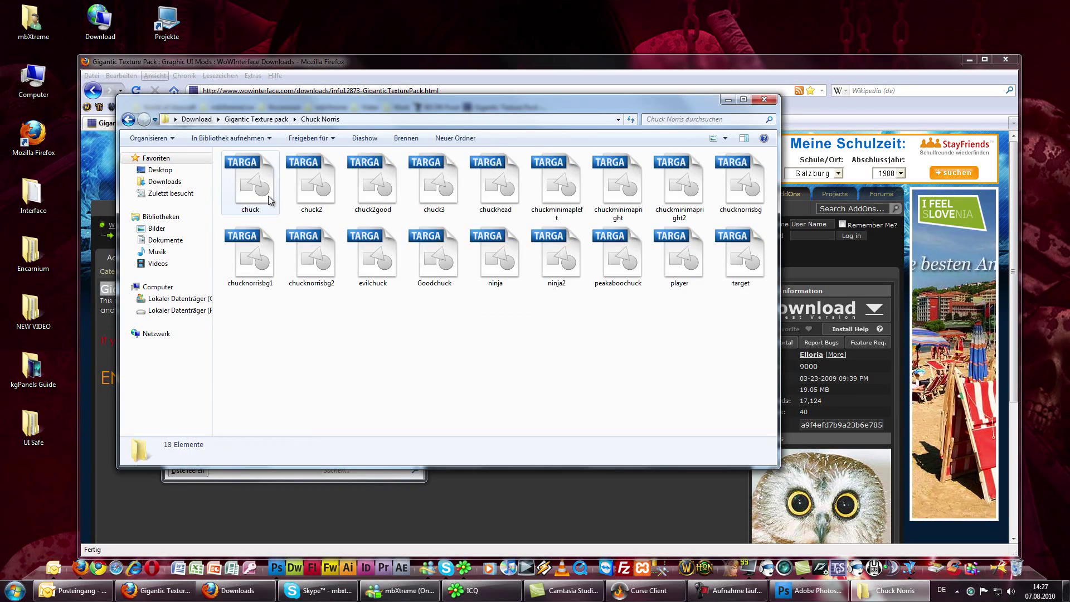
{"action": "double_click", "coordinate": [483, 199]}
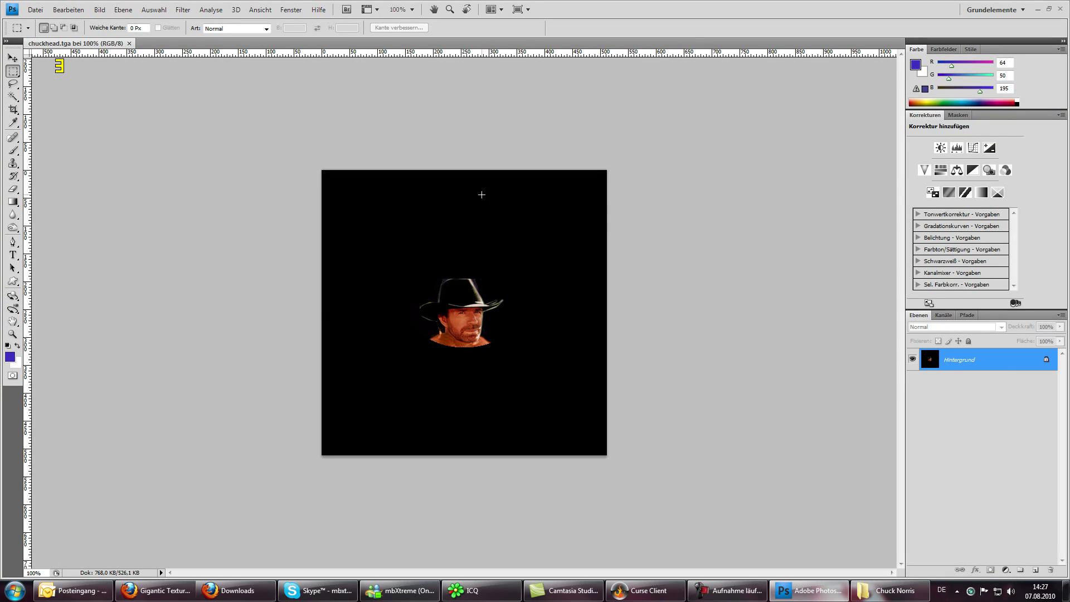
Close the chuckhead.tga document and minimize Photoshop.
{"action": "left_click", "coordinate": [129, 43]}
{"action": "left_click", "coordinate": [1040, 9]}
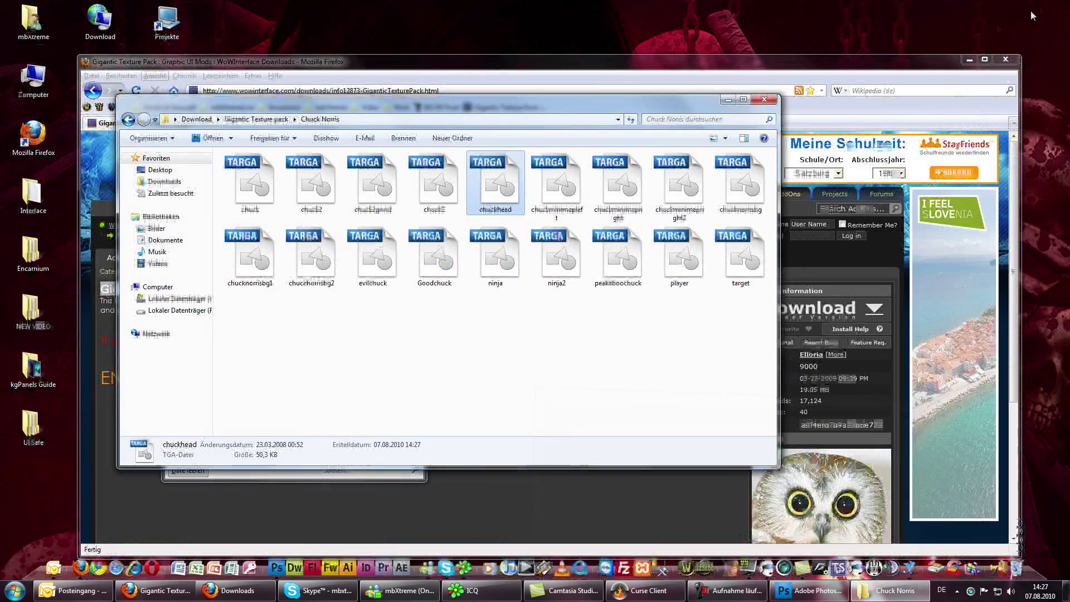
Copy chuckhead.tga and browse to F:\World of Warcraft\Interface\AddOns.
{"action": "right_click", "coordinate": [508, 196]}
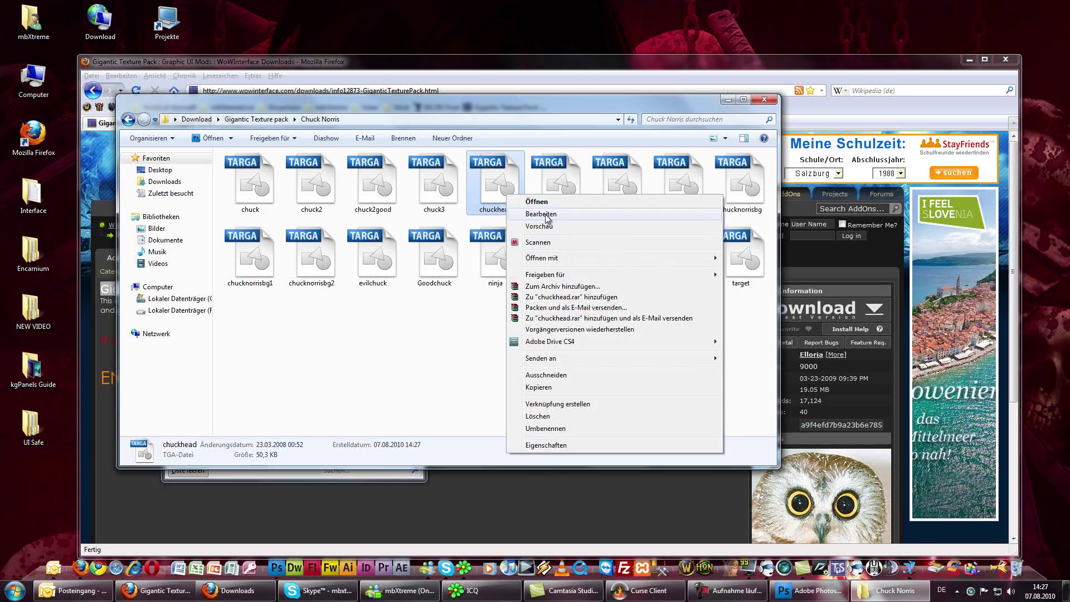
{"action": "left_click", "coordinate": [539, 387]}
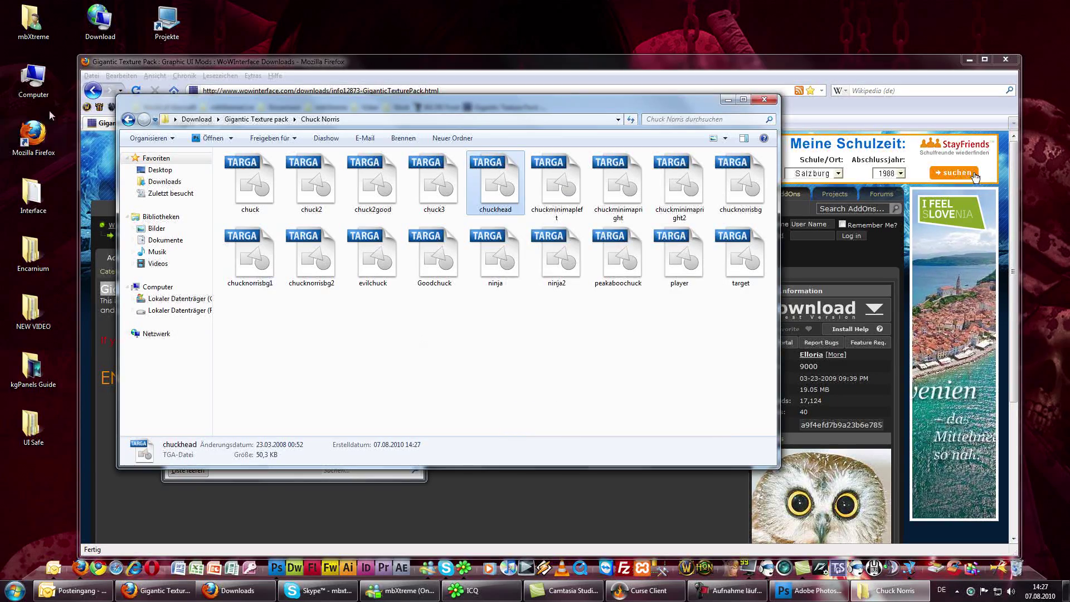
{"action": "double_click", "coordinate": [33, 81]}
{"action": "double_click", "coordinate": [384, 189]}
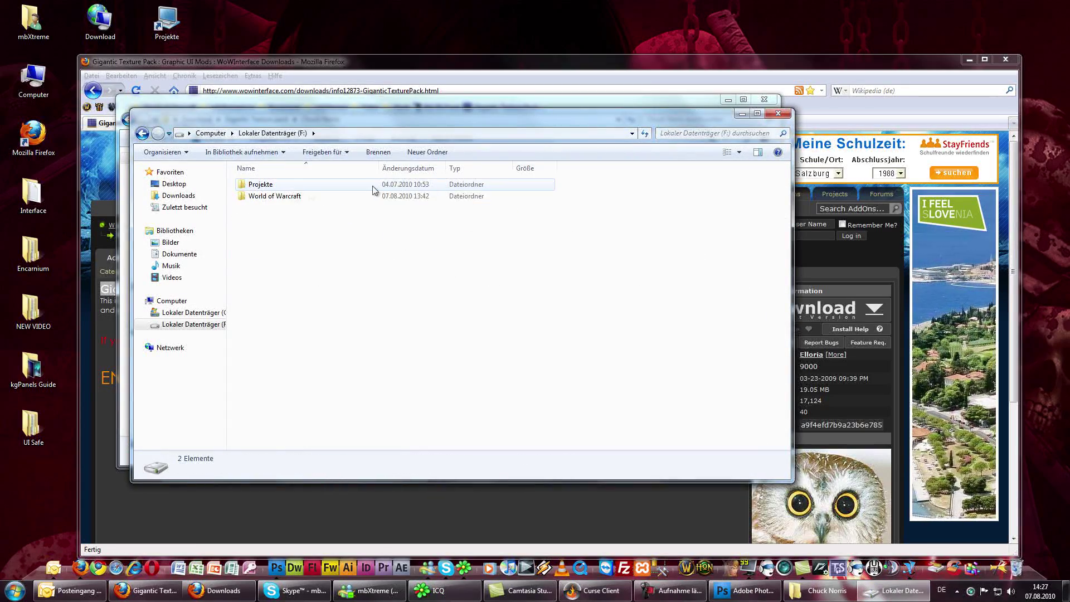
{"action": "double_click", "coordinate": [290, 196]}
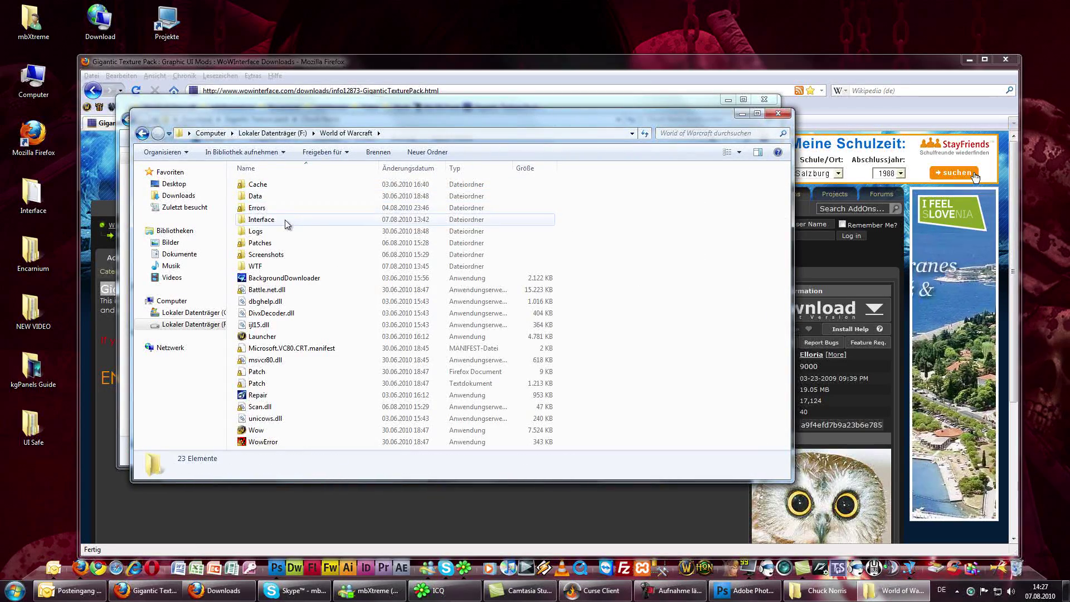
{"action": "double_click", "coordinate": [285, 219]}
{"action": "double_click", "coordinate": [282, 189]}
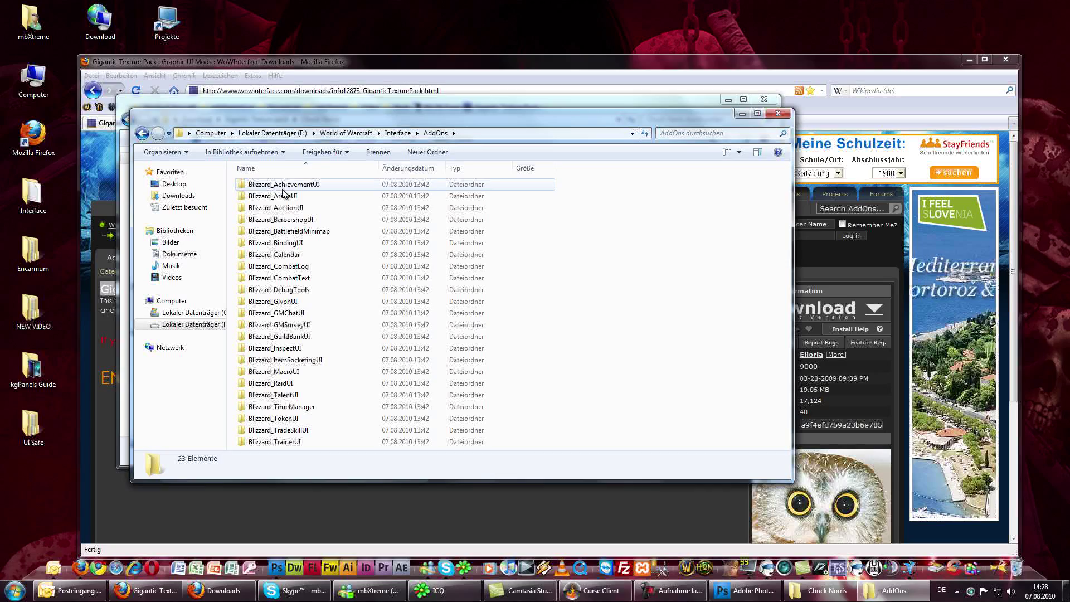
Create a new gfx folder in AddOns and paste chuckhead.tga into it.
{"action": "right_click", "coordinate": [674, 326]}
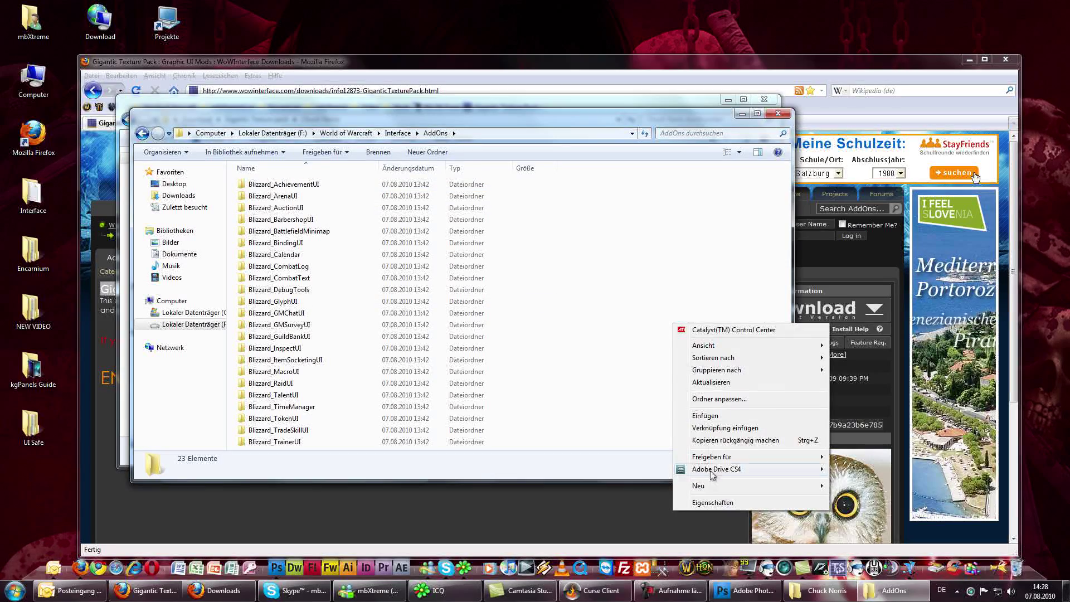
{"action": "mouse_move", "coordinate": [712, 489]}
{"action": "left_click", "coordinate": [870, 275]}
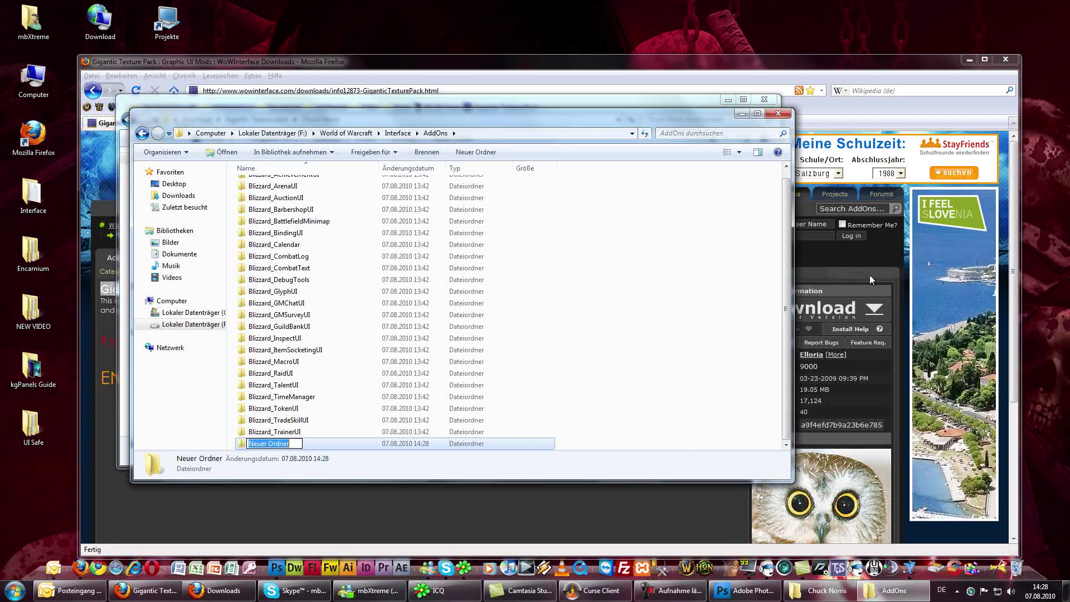
{"action": "type", "text": "gfx"}
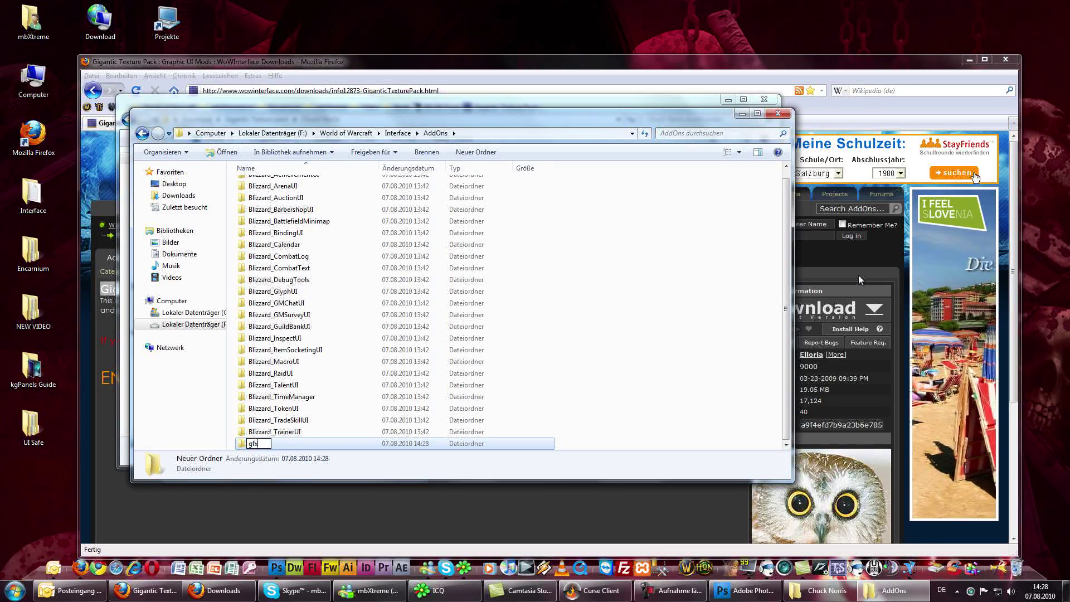
{"action": "key", "text": "Return"}
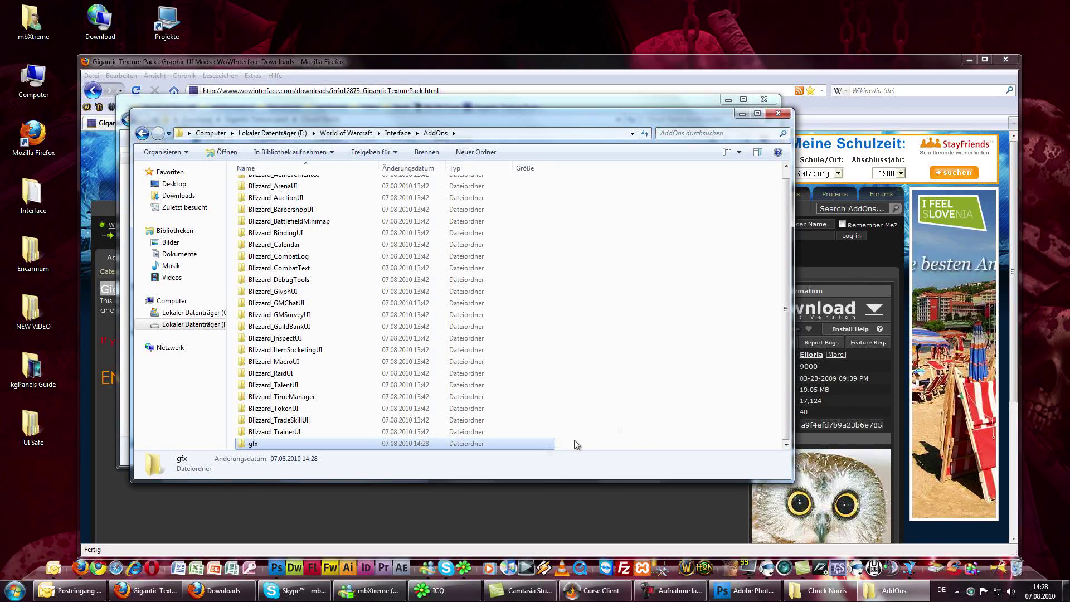
{"action": "double_click", "coordinate": [545, 444]}
{"action": "right_click", "coordinate": [450, 285]}
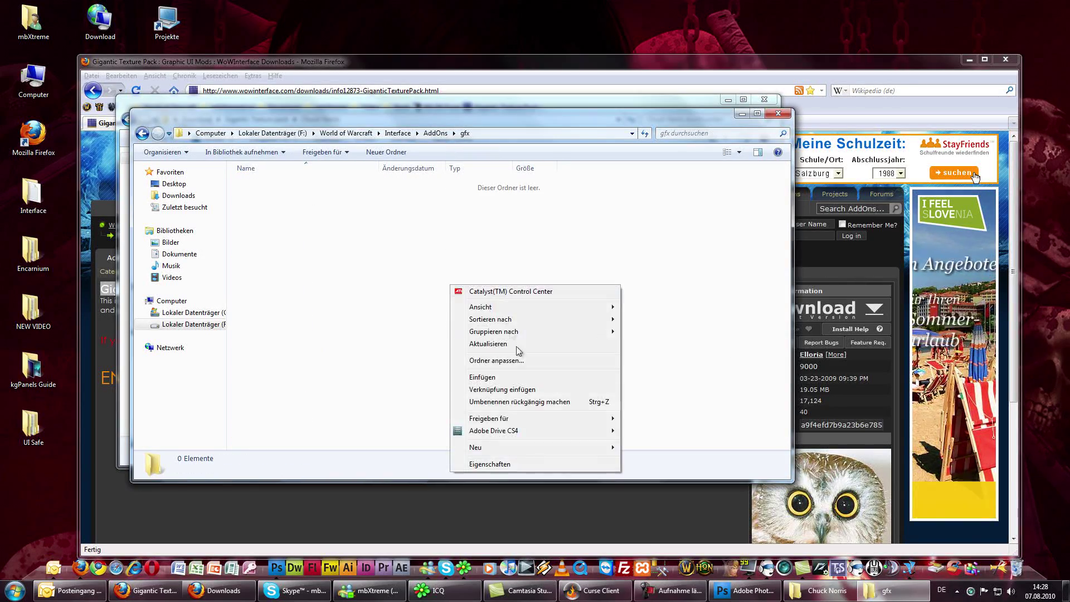
{"action": "left_click", "coordinate": [519, 377]}
{"action": "left_click", "coordinate": [519, 377]}
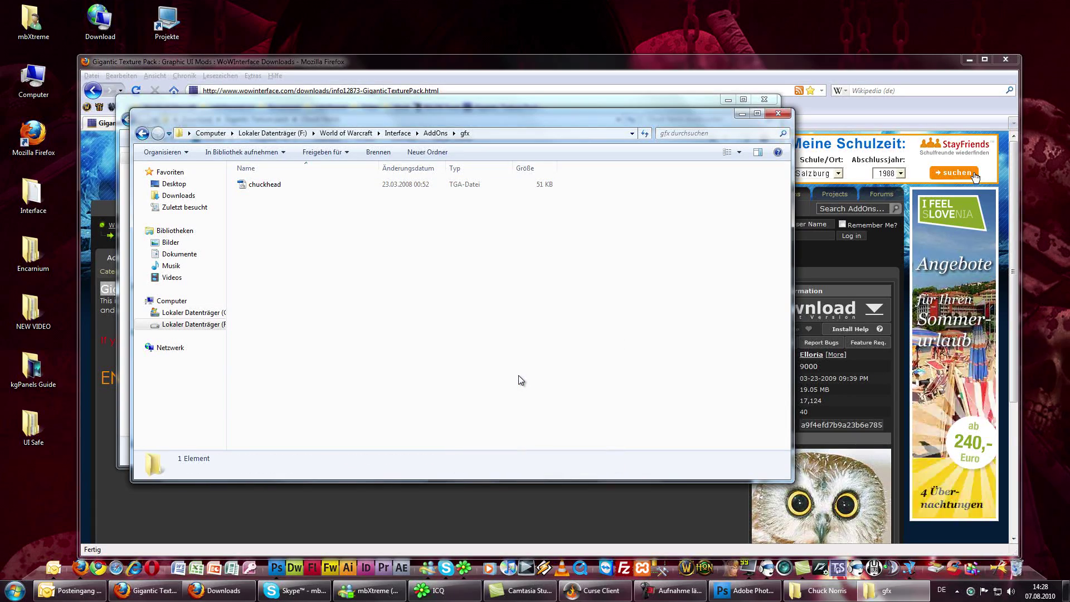
{"action": "left_click", "coordinate": [592, 596]}
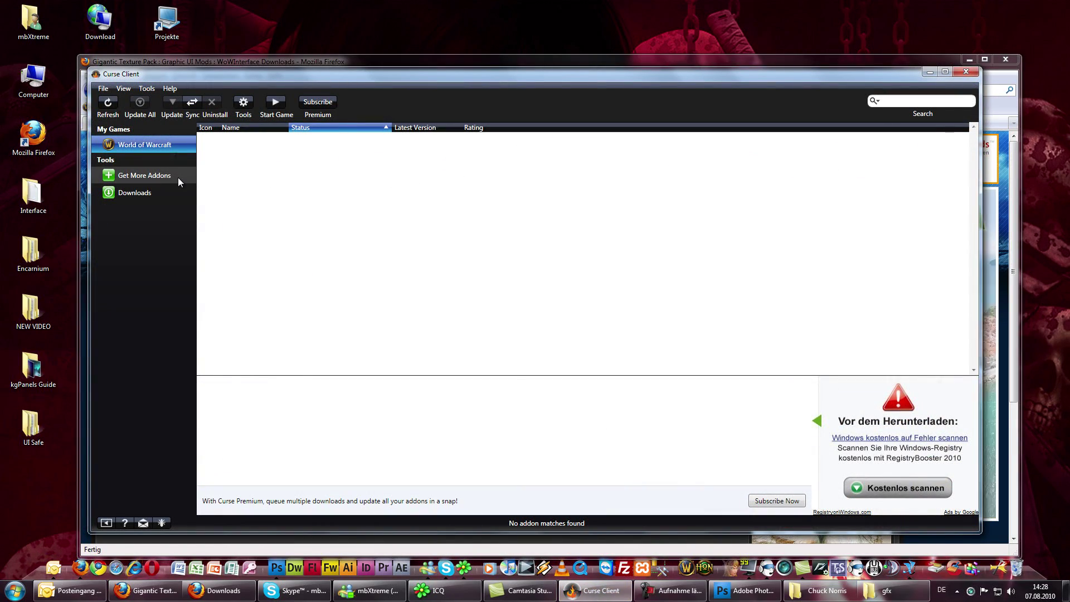
Search the Curse catalogue for 'kgp', install kgPanels v1.5.2 and find it under World of Warcraft.
{"action": "left_click", "coordinate": [179, 183]}
{"action": "left_click", "coordinate": [910, 102]}
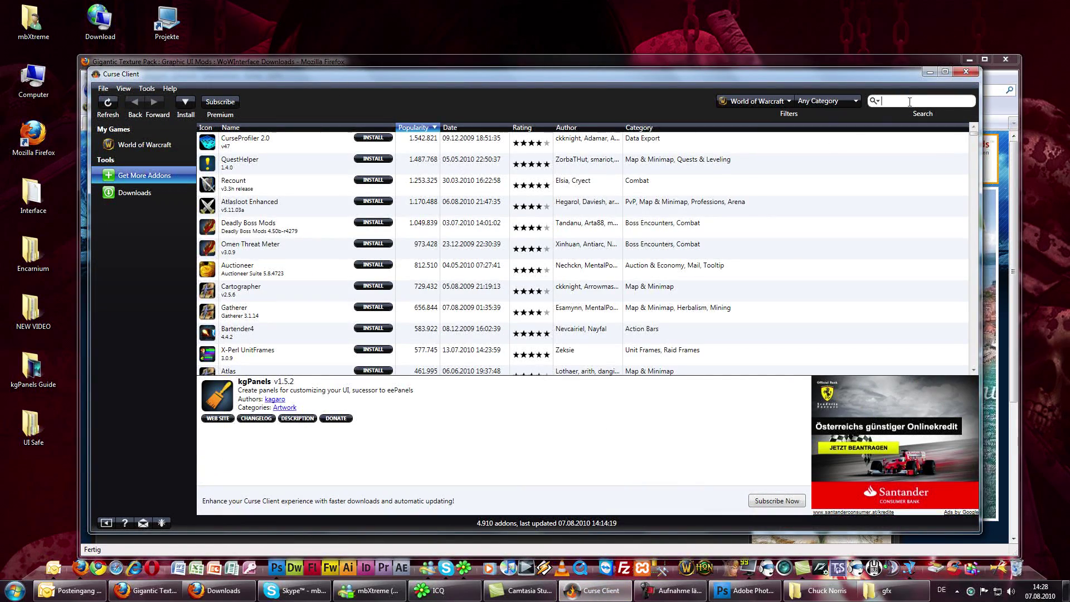
{"action": "type", "text": "kgp"}
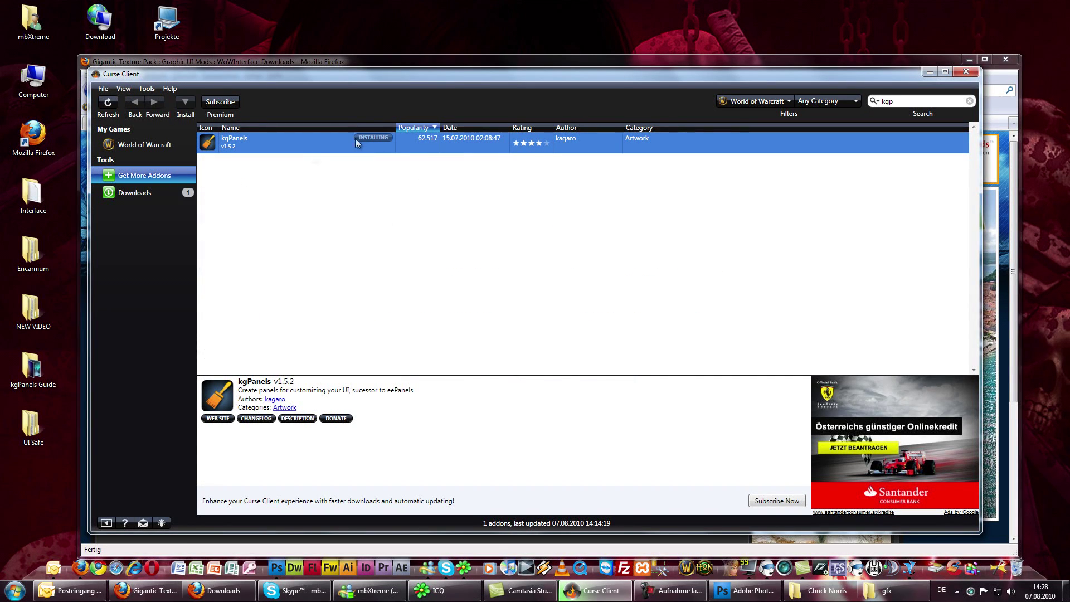
{"action": "left_click", "coordinate": [144, 199]}
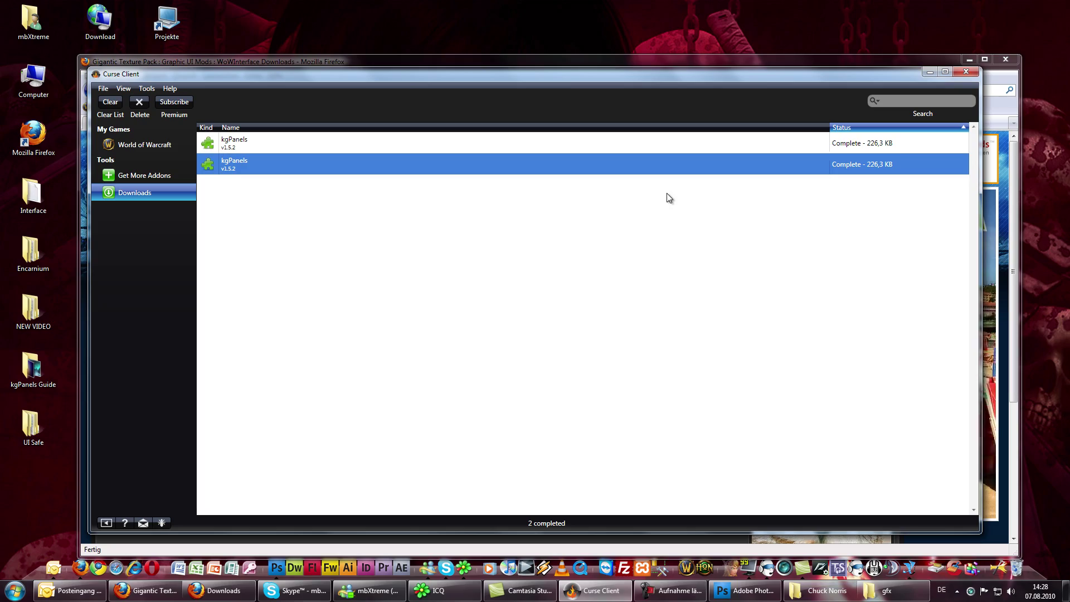
{"action": "left_click", "coordinate": [171, 146]}
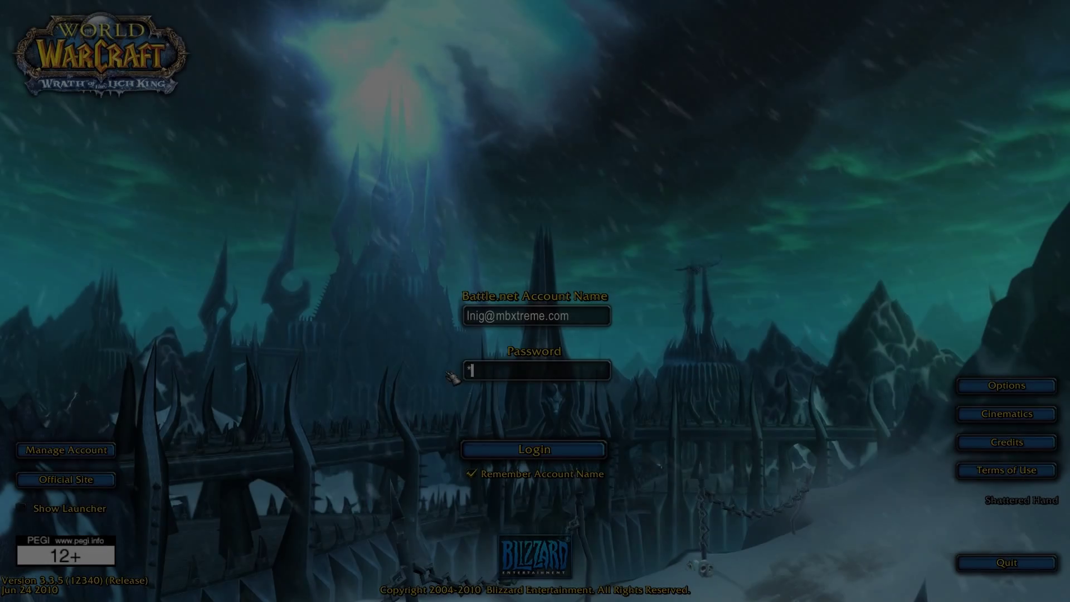
Log in with the account password, confirm kgPanels and kgPanelsConfig are enabled, and enter the world.
{"action": "type", "text": "********"}
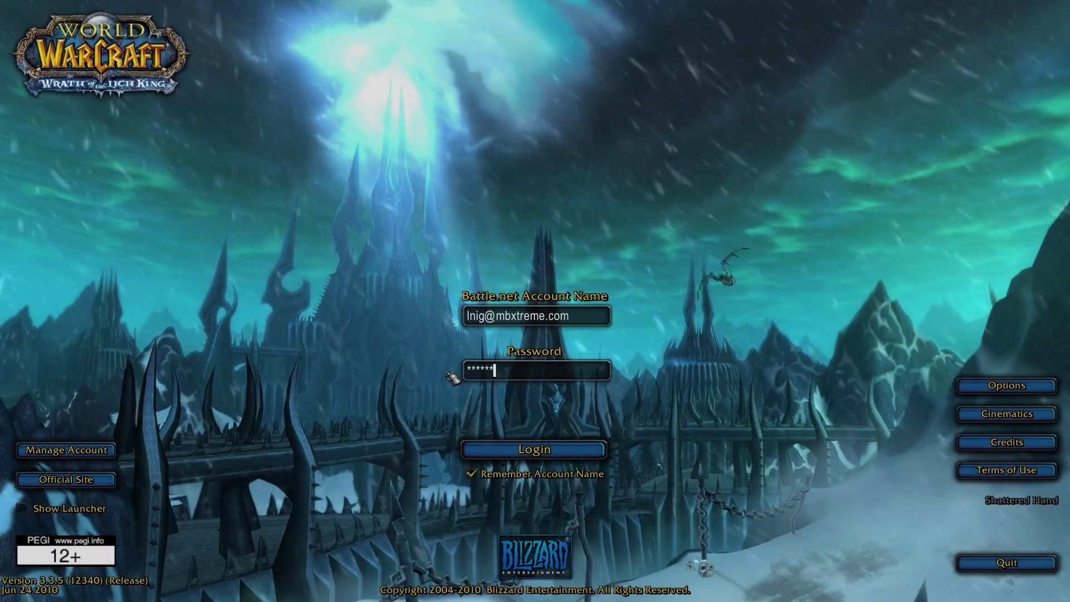
{"action": "key", "text": "Return"}
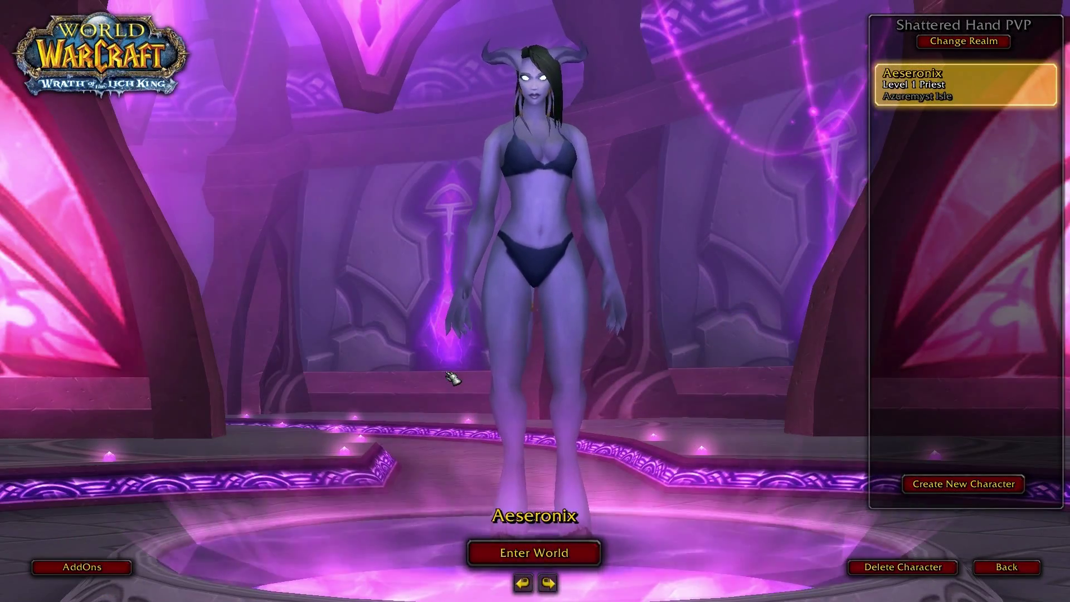
{"action": "left_click", "coordinate": [128, 568]}
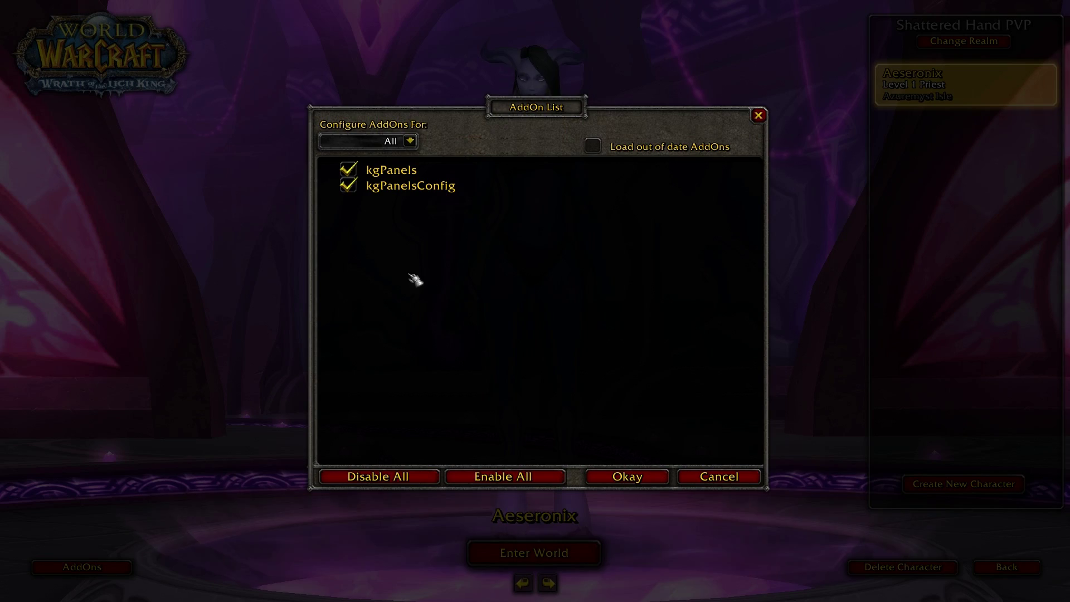
{"action": "left_click", "coordinate": [627, 477]}
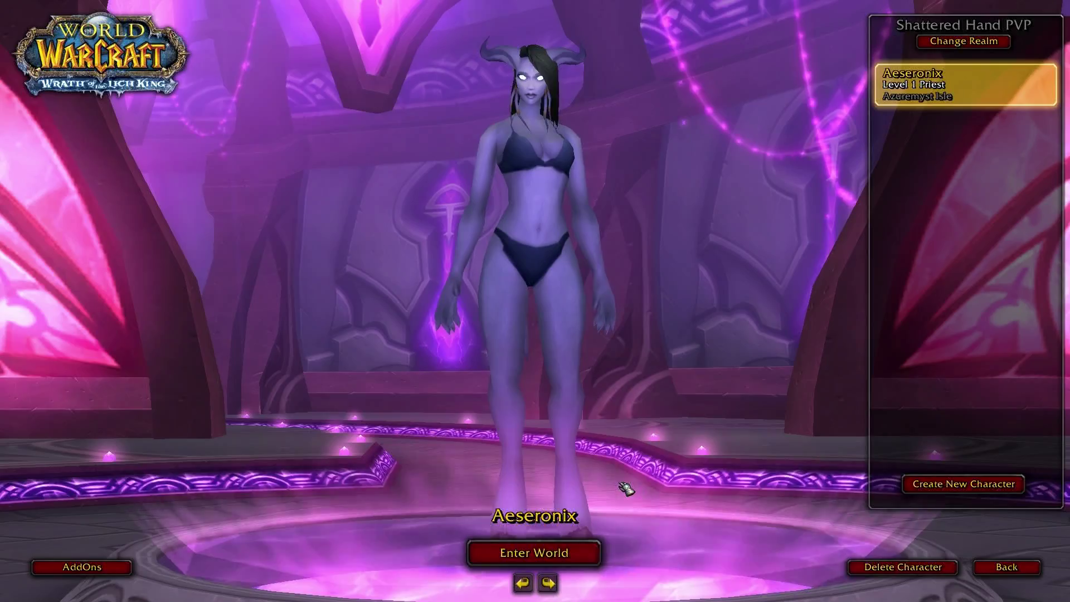
{"action": "left_click", "coordinate": [574, 553]}
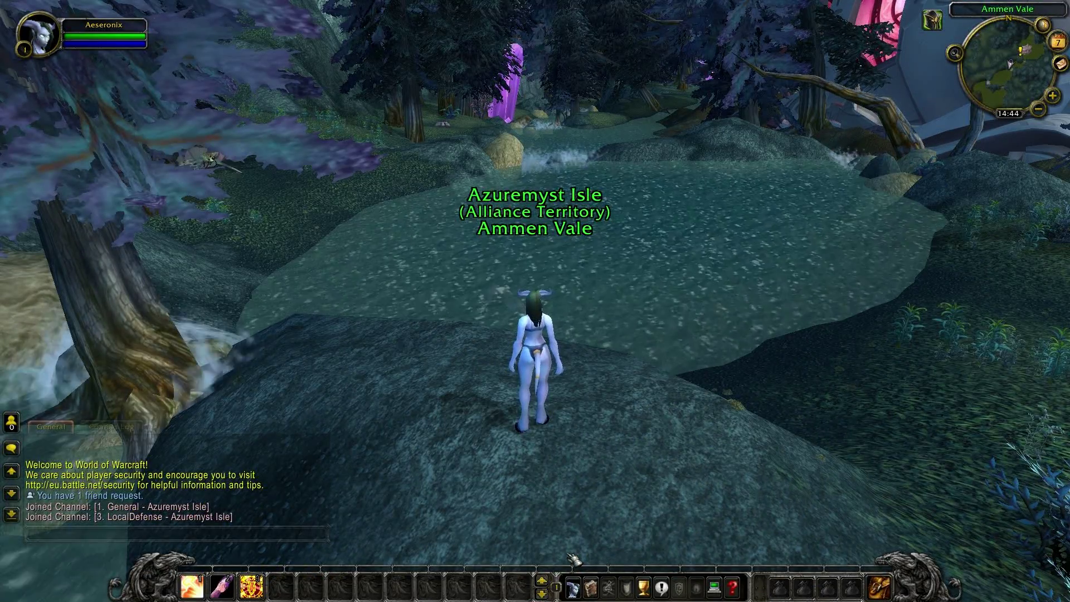
Run '/kgpanels co' from chat and bring up the Layouts page of the kgPanels configuration.
{"action": "left_click_drag", "start_coordinate": [574, 560], "coordinate": [1031, 559]}
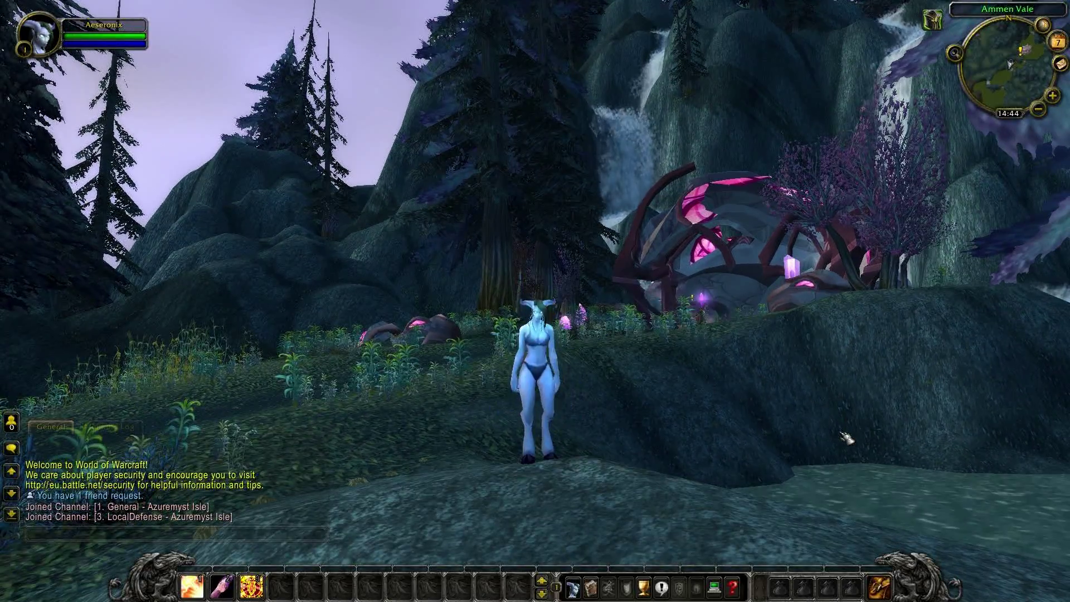
{"action": "type", "text": "/"}
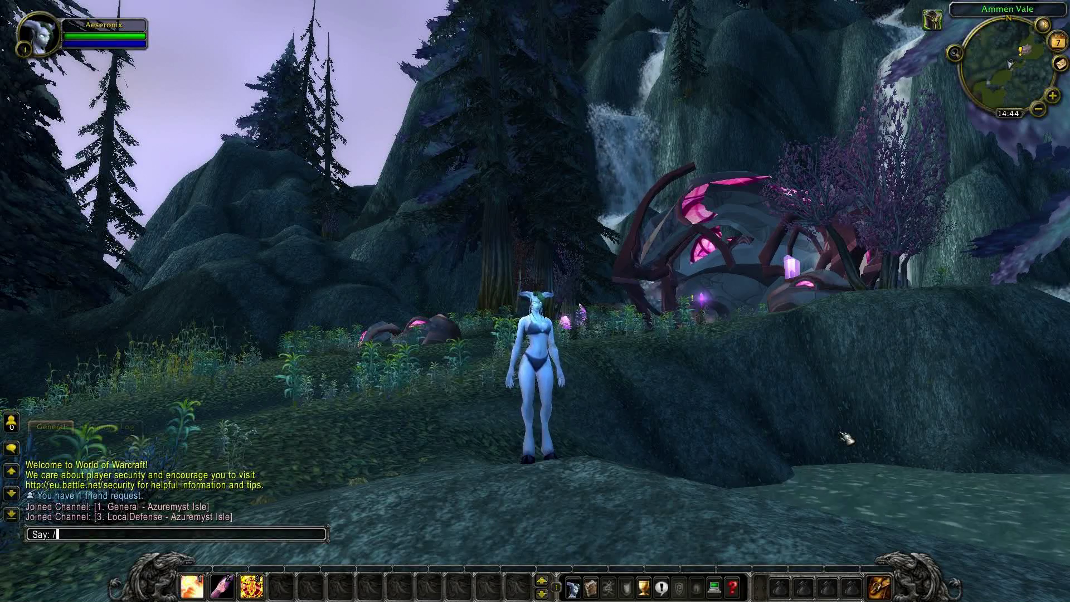
{"action": "type", "text": "kgpanels config"}
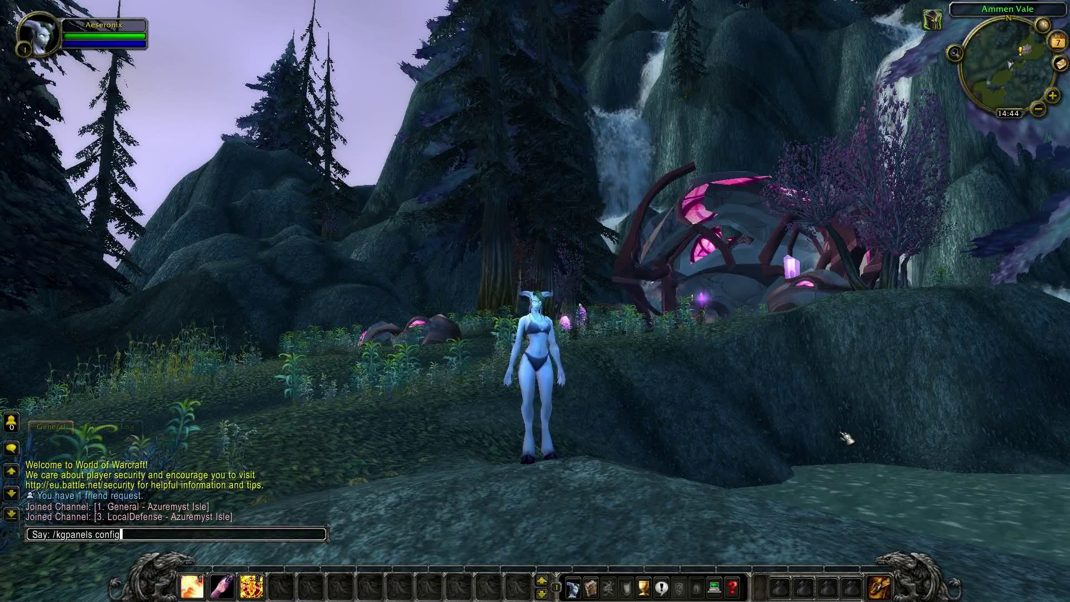
{"action": "key", "text": "Return"}
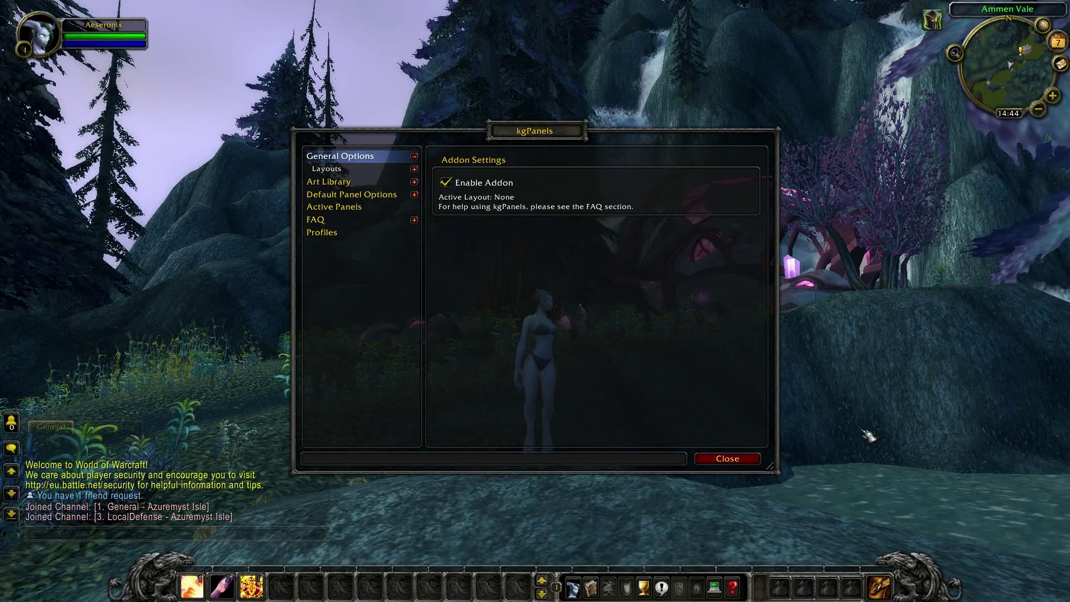
{"action": "left_click", "coordinate": [398, 174]}
{"action": "left_click", "coordinate": [398, 174]}
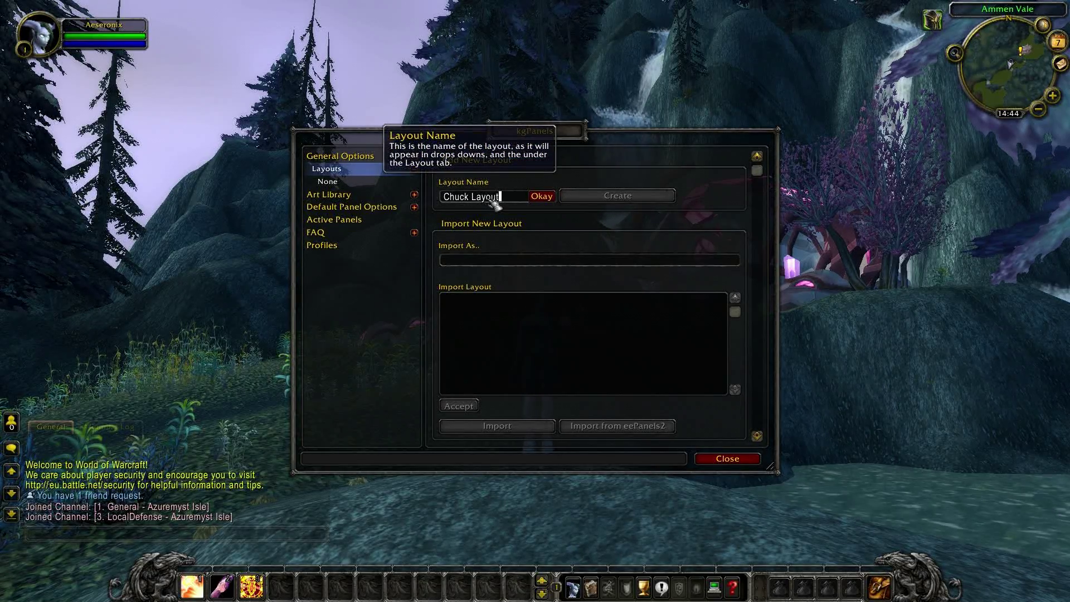
Create a kgPanels layout named 'Chuck Layout' and open its settings.
{"action": "left_click", "coordinate": [491, 202]}
{"action": "type", "text": "Chuck Layout"}
{"action": "left_click", "coordinate": [540, 198]}
{"action": "left_click", "coordinate": [606, 199]}
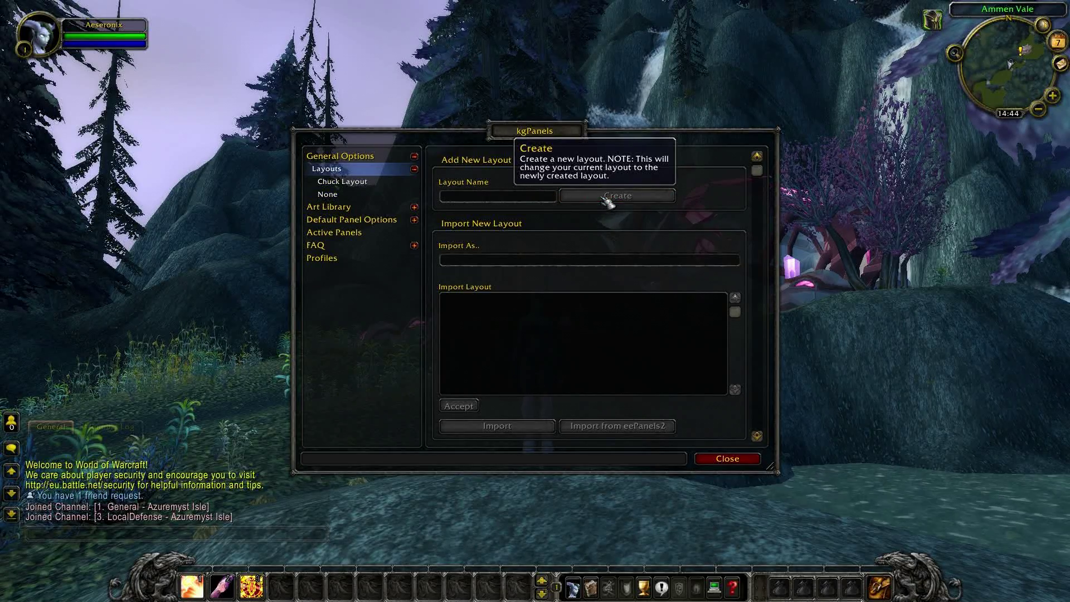
{"action": "left_click", "coordinate": [371, 186]}
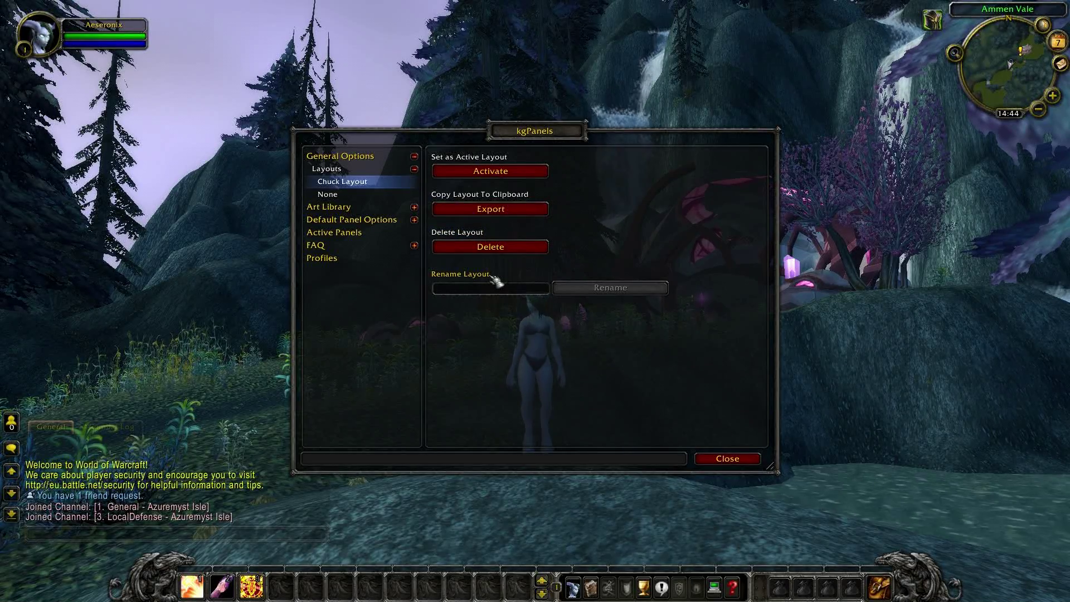
Go to the Art Library's Add New Artwork page and start naming the artwork.
{"action": "left_click", "coordinate": [414, 206]}
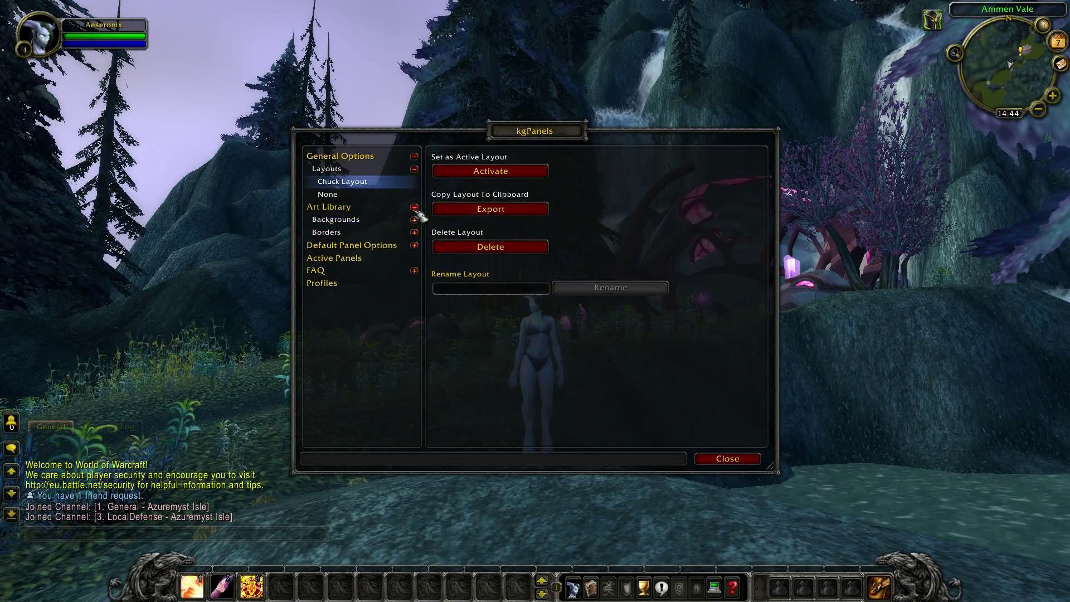
{"action": "left_click", "coordinate": [352, 210]}
{"action": "left_click", "coordinate": [506, 199]}
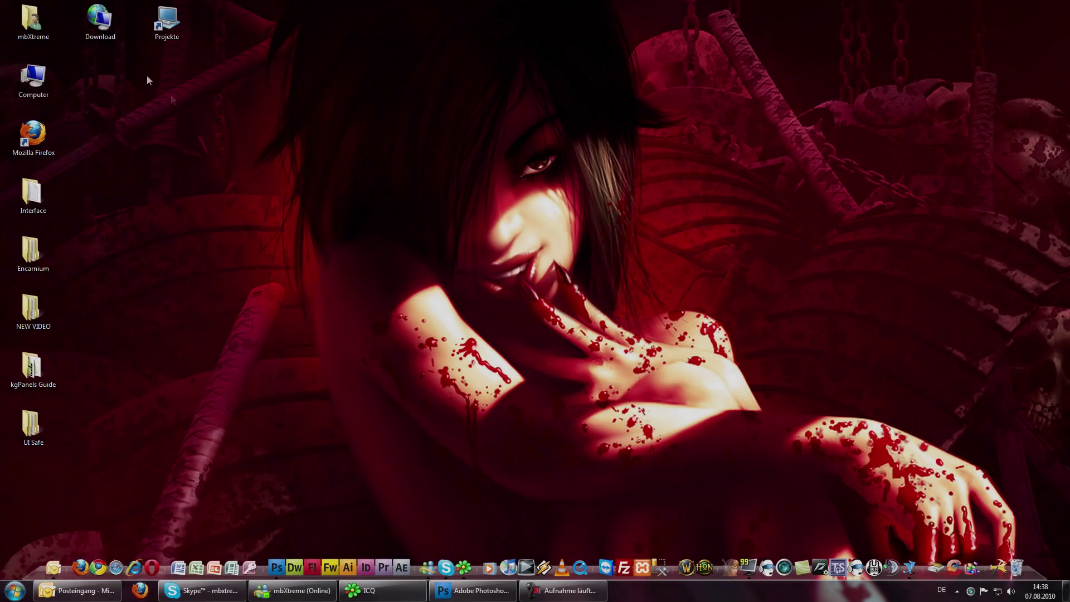
Browse to F:\World of Warcraft\Interface\AddOns\gfx and select chuckhead.tga.
{"action": "double_click", "coordinate": [35, 81]}
{"action": "double_click", "coordinate": [413, 180]}
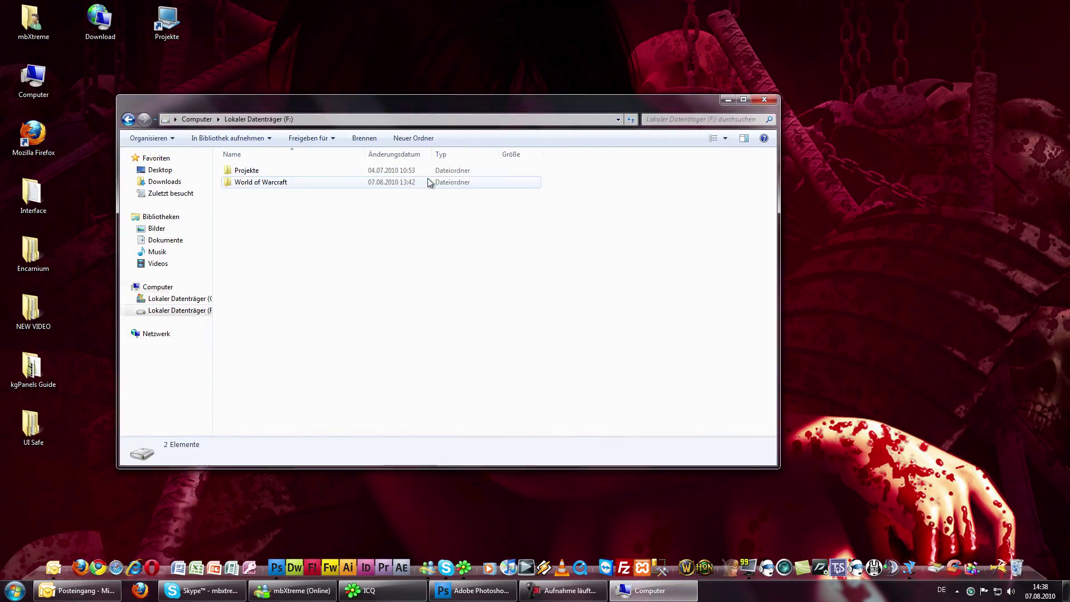
{"action": "double_click", "coordinate": [282, 183]}
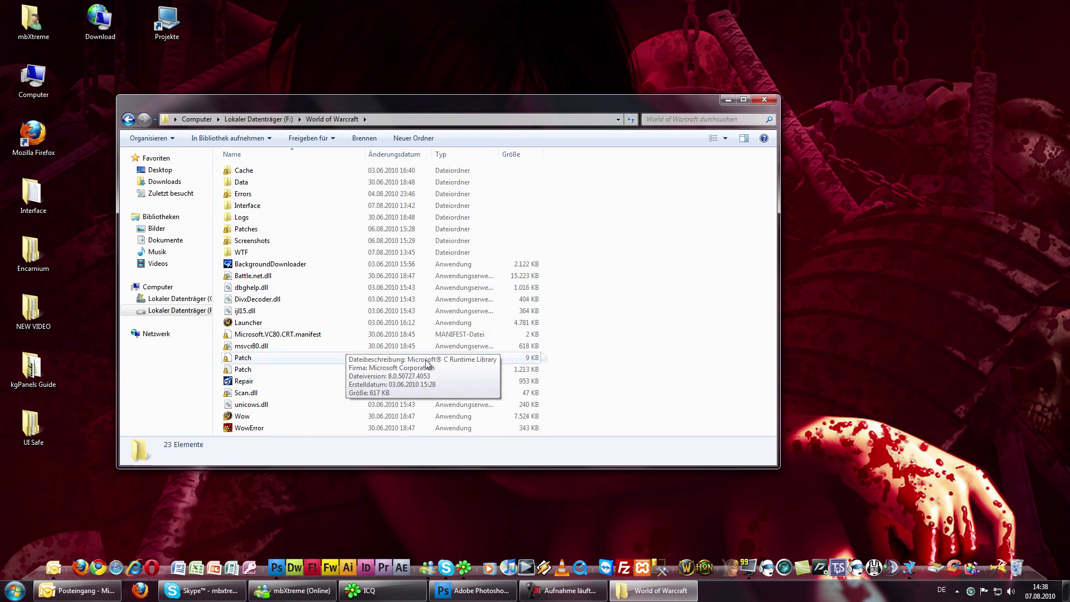
{"action": "double_click", "coordinate": [262, 206]}
{"action": "double_click", "coordinate": [252, 170]}
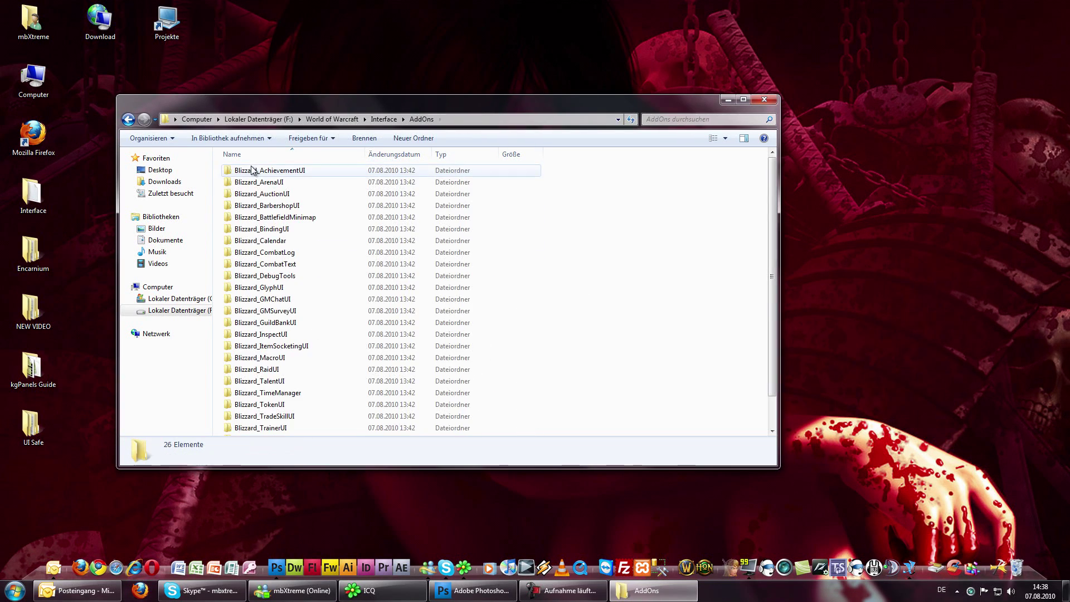
{"action": "scroll", "coordinate": [267, 290], "scroll_direction": "down", "scroll_amount": 2}
{"action": "double_click", "coordinate": [240, 407]}
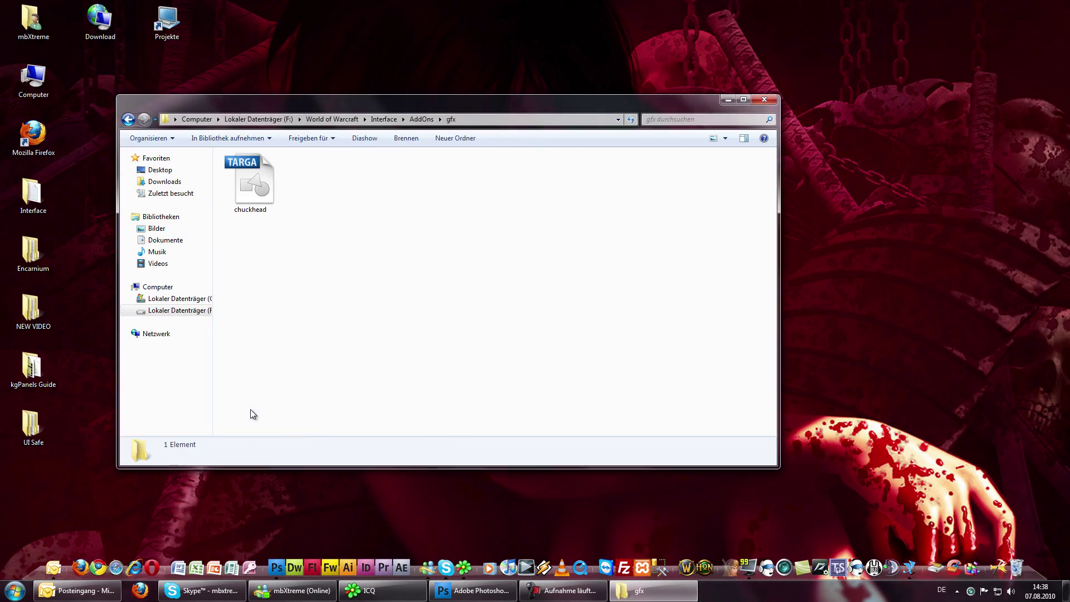
{"action": "left_click", "coordinate": [262, 207]}
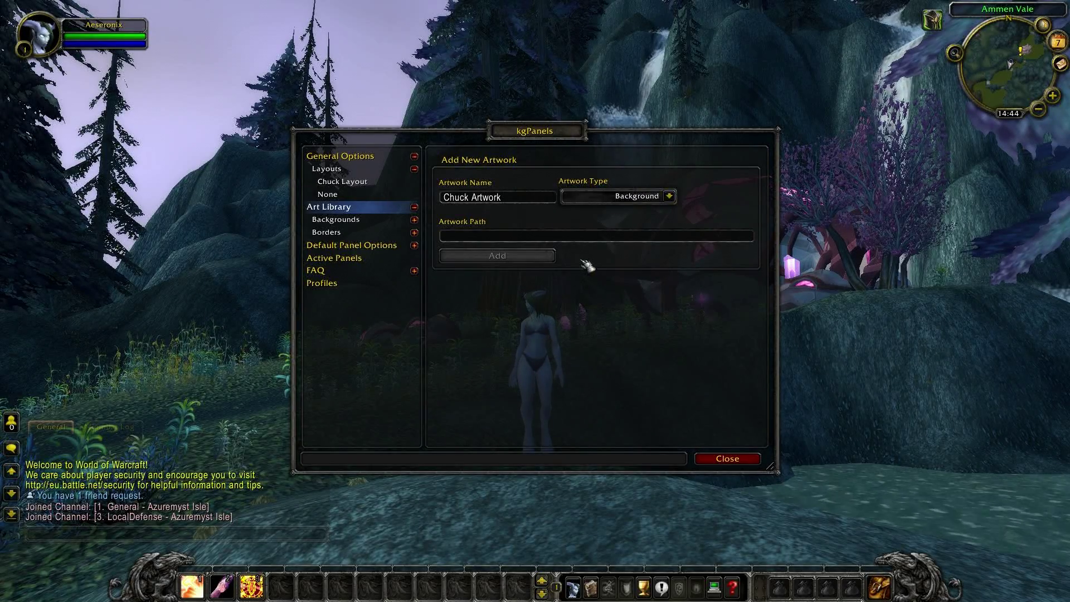
Enter the \Interface\AddOns\gfx\chuckhead.tga path and add Chuck Artwork to the art library.
{"action": "type", "text": "\\\\"}
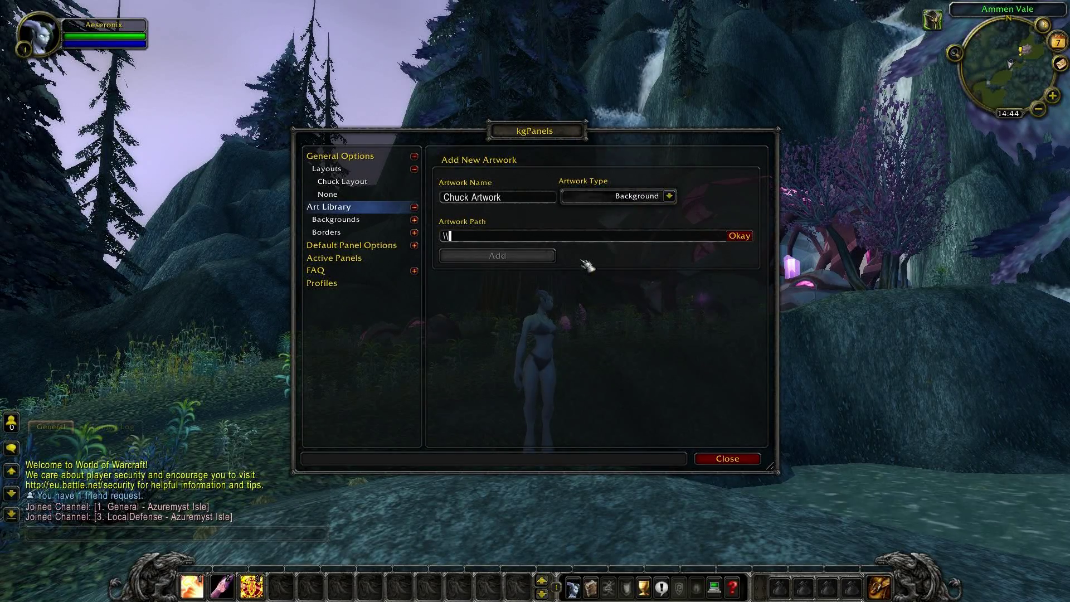
{"action": "type", "text": "Interface\\AddOns\\gfx\\chuckhead.tga"}
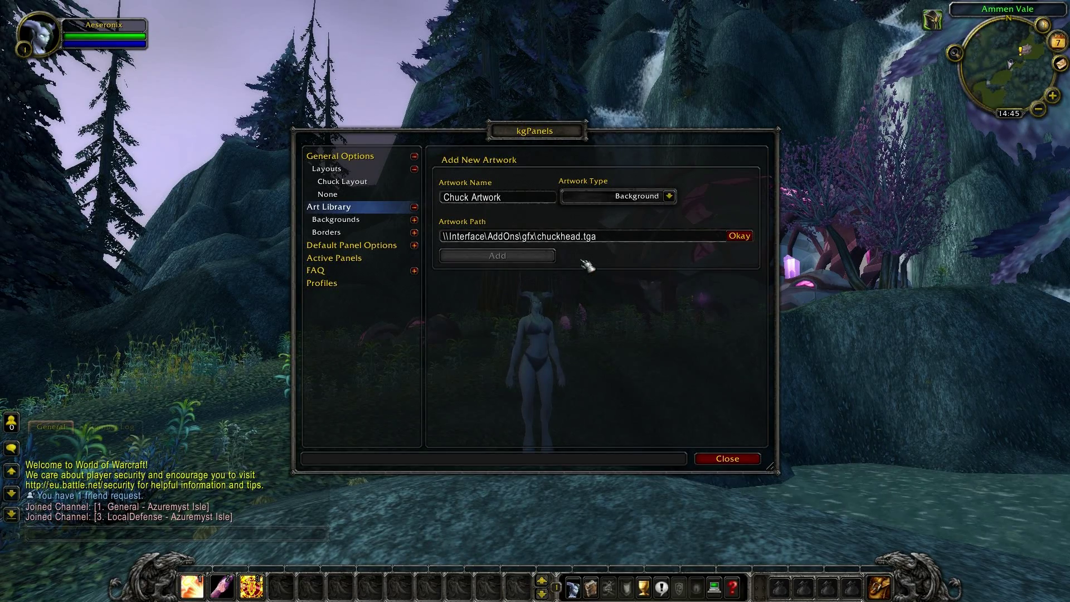
{"action": "left_click", "coordinate": [739, 237]}
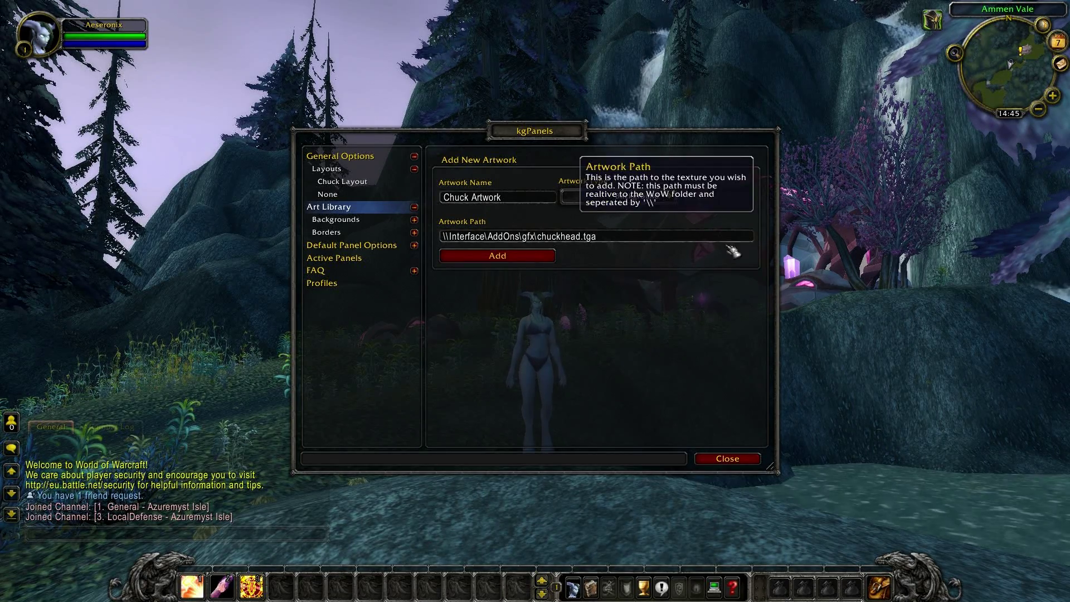
{"action": "left_click", "coordinate": [519, 257]}
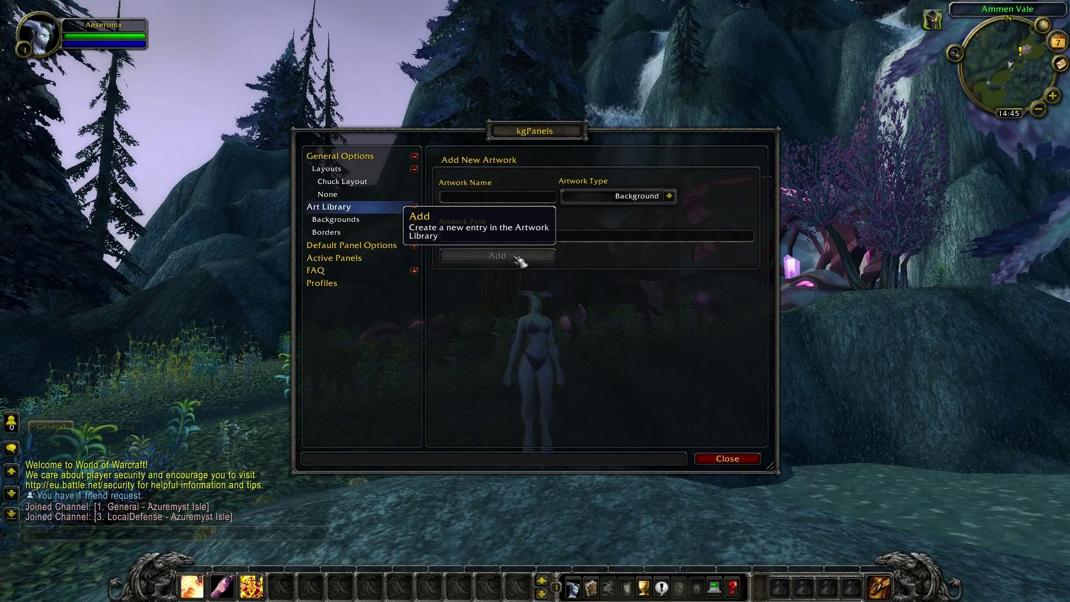
Expand the Backgrounds category and select Chuck Artwork to preview the chuckhead portrait.
{"action": "left_click", "coordinate": [415, 219]}
{"action": "left_click", "coordinate": [415, 220]}
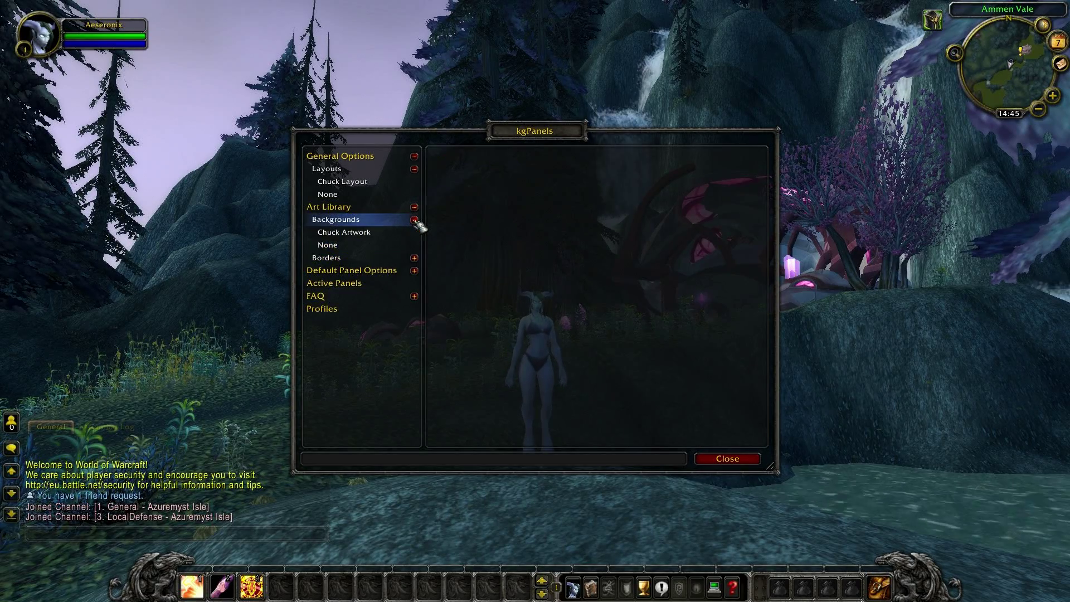
{"action": "left_click", "coordinate": [400, 233]}
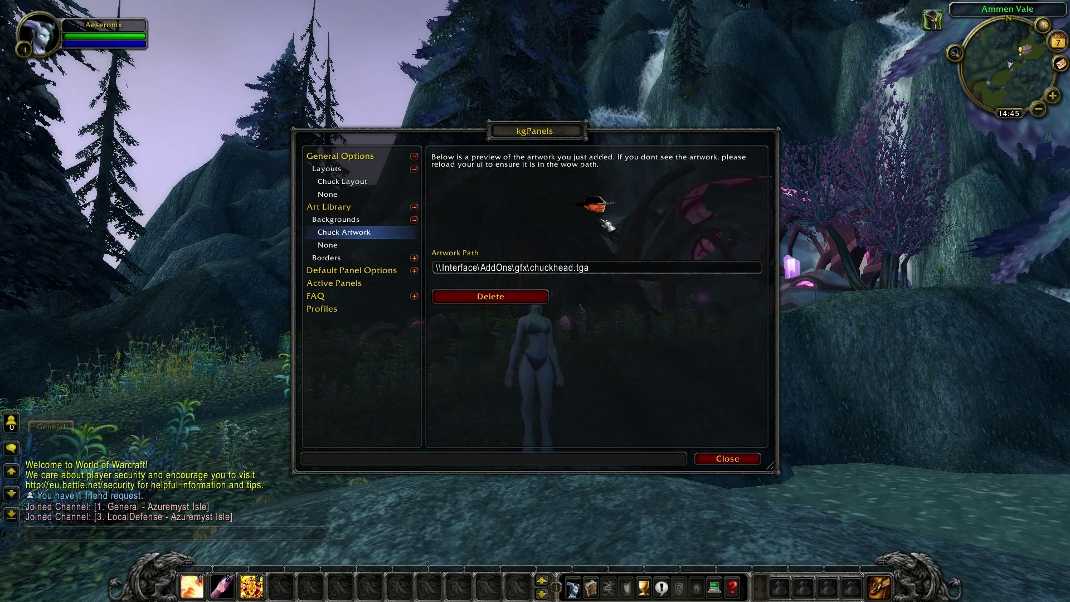
Create a new active panel named 'Chuck Panel'.
{"action": "left_click", "coordinate": [371, 285]}
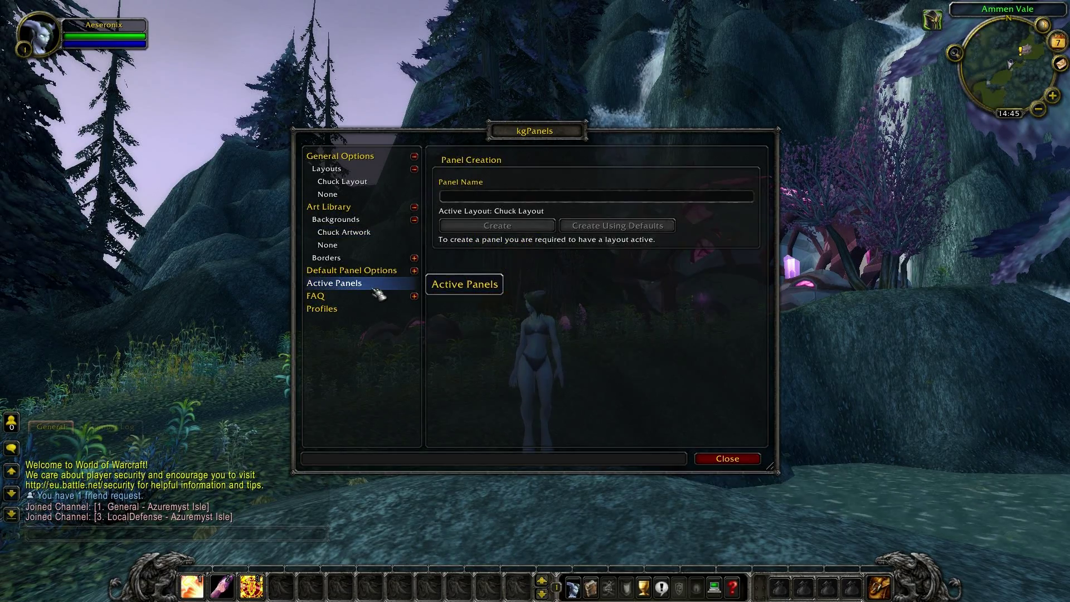
{"action": "left_click", "coordinate": [572, 196]}
{"action": "type", "text": "Chuck Panel"}
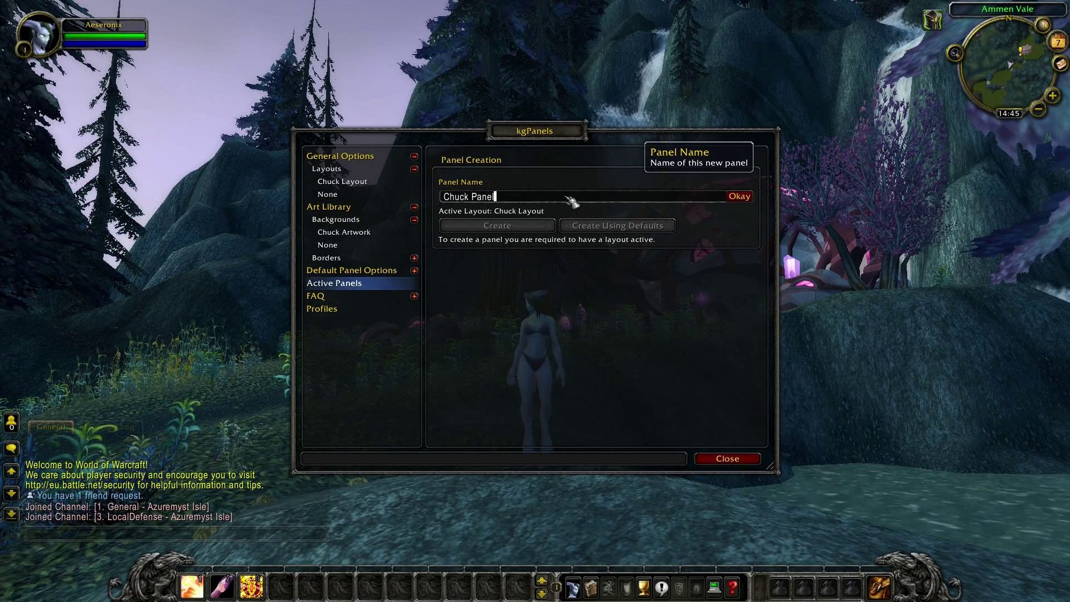
{"action": "left_click", "coordinate": [740, 198]}
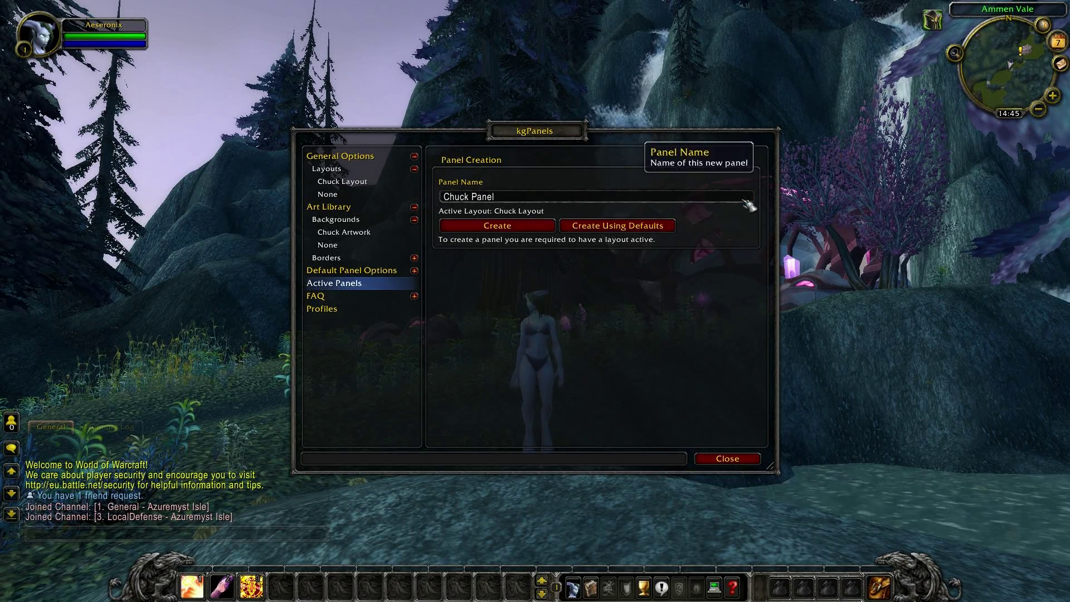
{"action": "left_click", "coordinate": [493, 226]}
Move the Chuck Panel frame to the upper left and enlarge it.
{"action": "left_click", "coordinate": [415, 296]}
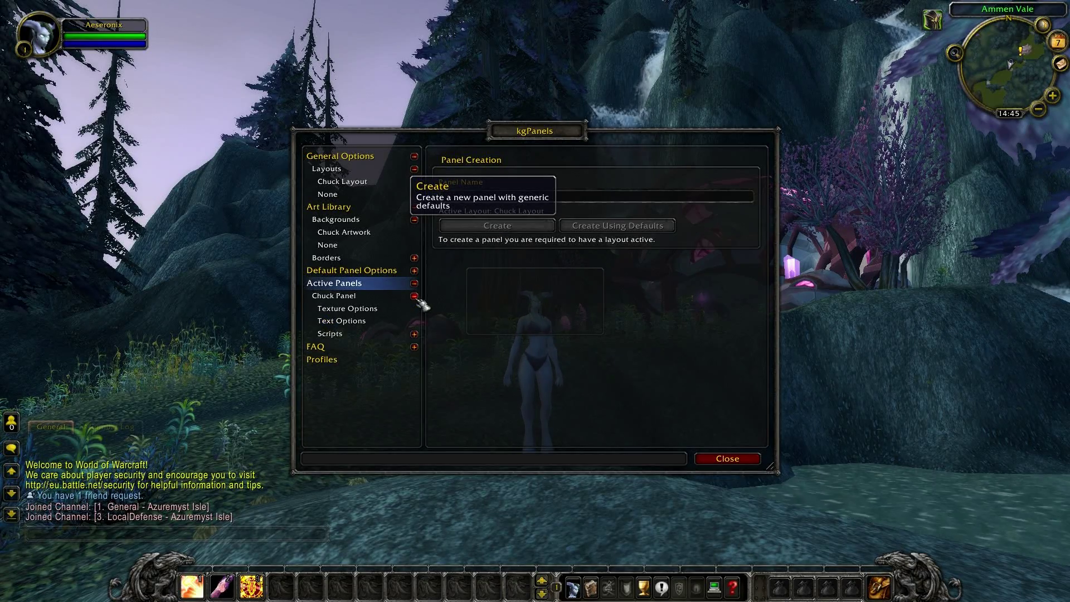
{"action": "left_click_drag", "start_coordinate": [550, 132], "coordinate": [791, 140]}
{"action": "left_click_drag", "start_coordinate": [501, 301], "coordinate": [86, 148]}
{"action": "left_click_drag", "start_coordinate": [185, 190], "coordinate": [340, 385]}
{"action": "left_click_drag", "start_coordinate": [740, 144], "coordinate": [583, 129]}
{"action": "left_click", "coordinate": [446, 301]}
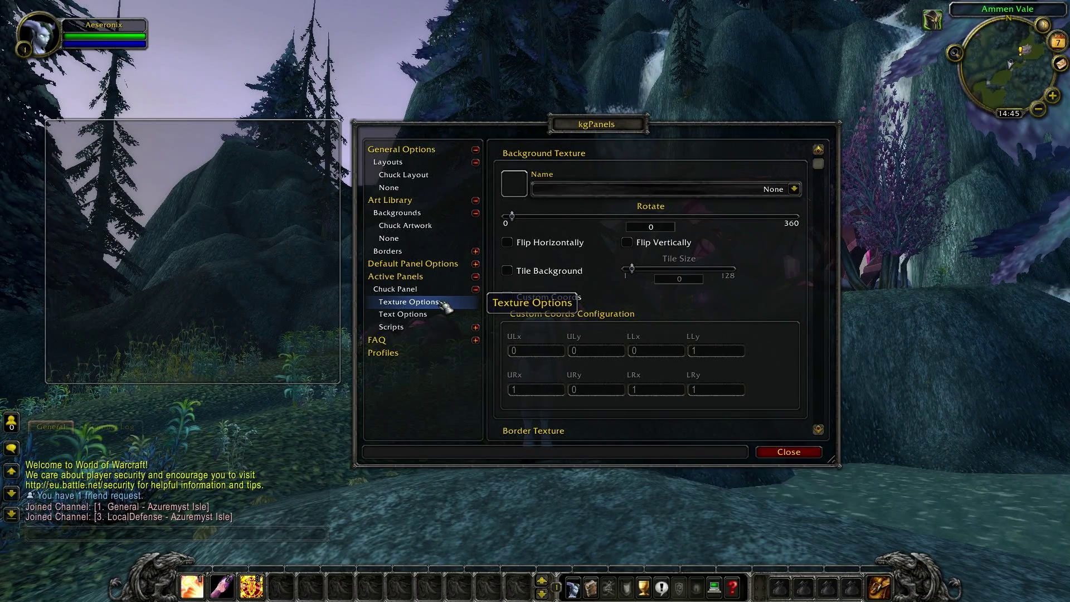
Use Chuck Artwork as Chuck Panel's background texture, then return to its General Settings.
{"action": "left_click", "coordinate": [794, 189]}
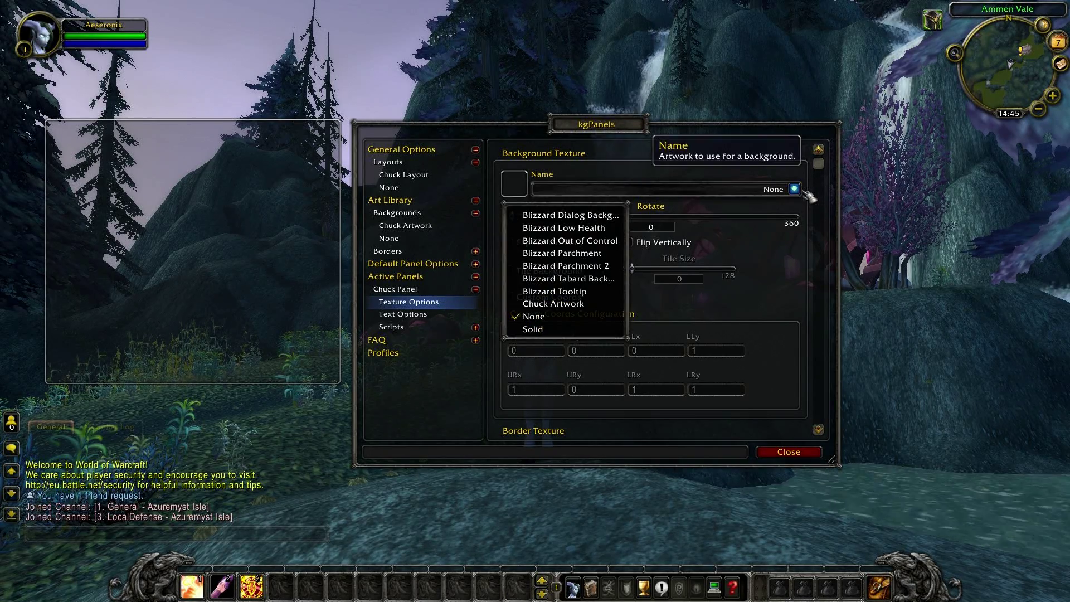
{"action": "left_click", "coordinate": [557, 303]}
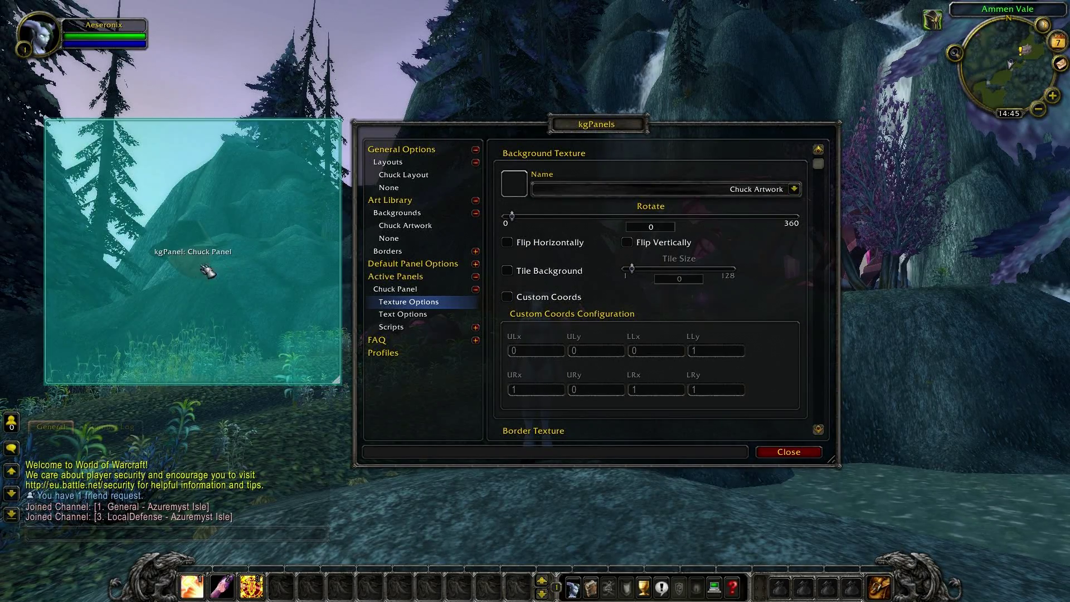
{"action": "left_click", "coordinate": [417, 304]}
{"action": "left_click", "coordinate": [419, 290]}
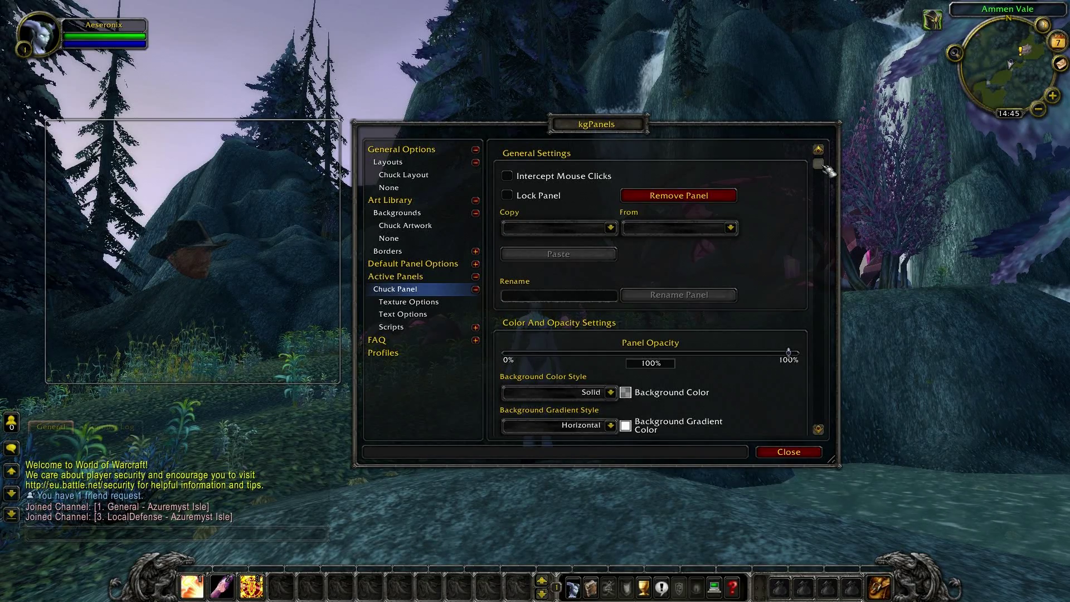
Make Chuck Panel's border colour fully transparent.
{"action": "left_click_drag", "start_coordinate": [823, 166], "coordinate": [828, 277]}
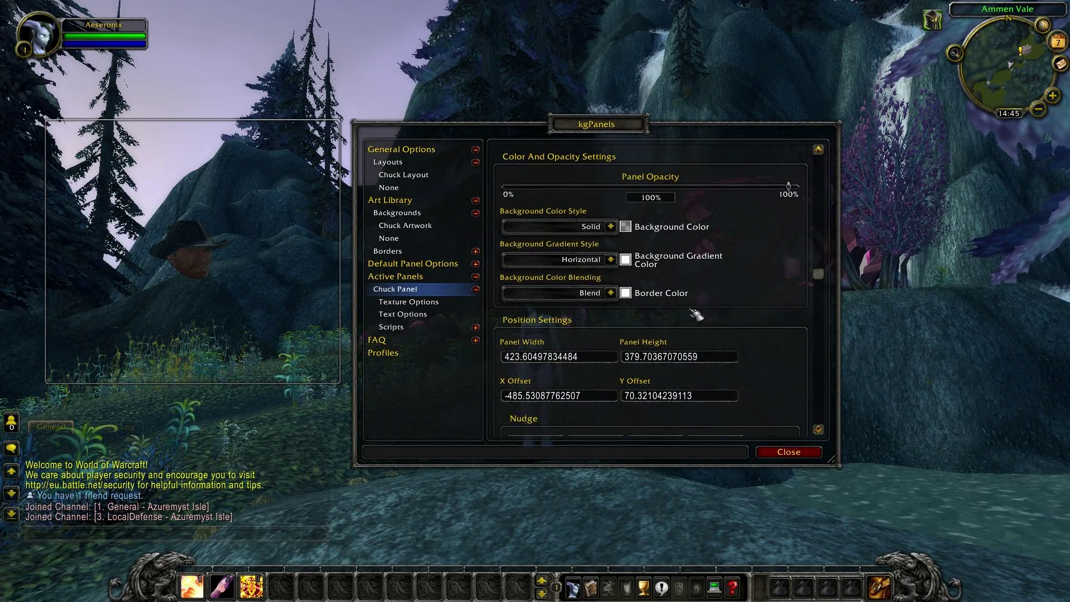
{"action": "left_click", "coordinate": [632, 298]}
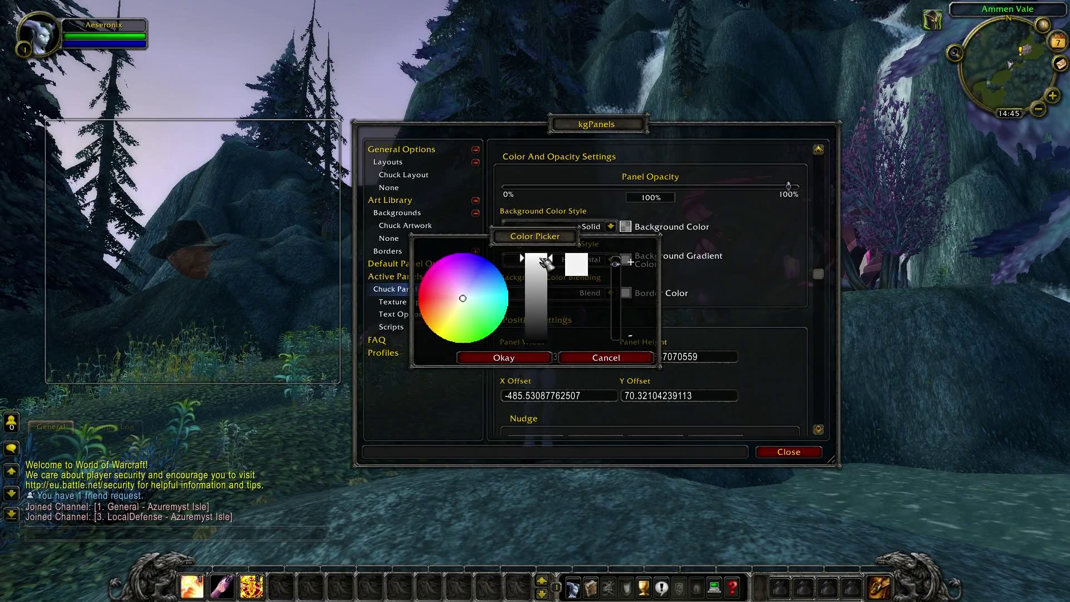
{"action": "left_click_drag", "start_coordinate": [616, 263], "coordinate": [616, 333]}
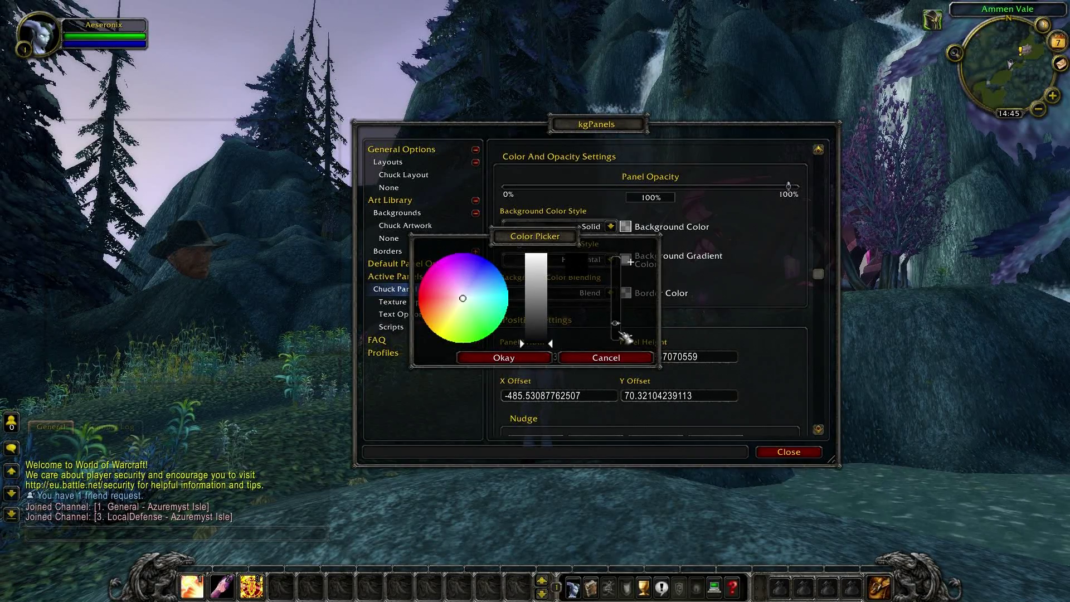
{"action": "left_click", "coordinate": [535, 359]}
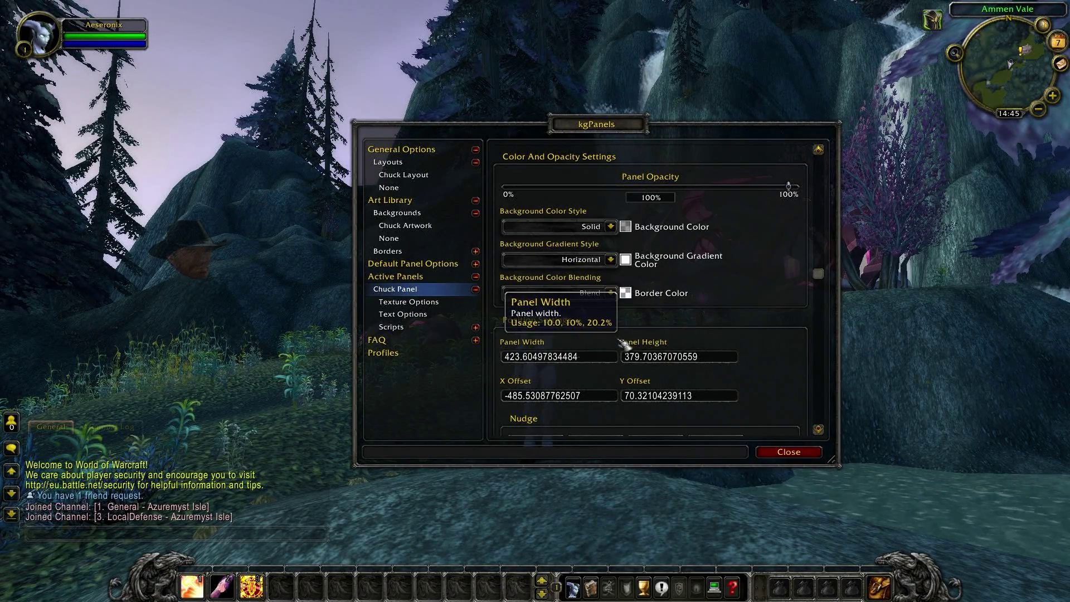
Set Chuck Panel's background colour to white so the portrait shows in full colour.
{"action": "left_click", "coordinate": [626, 227]}
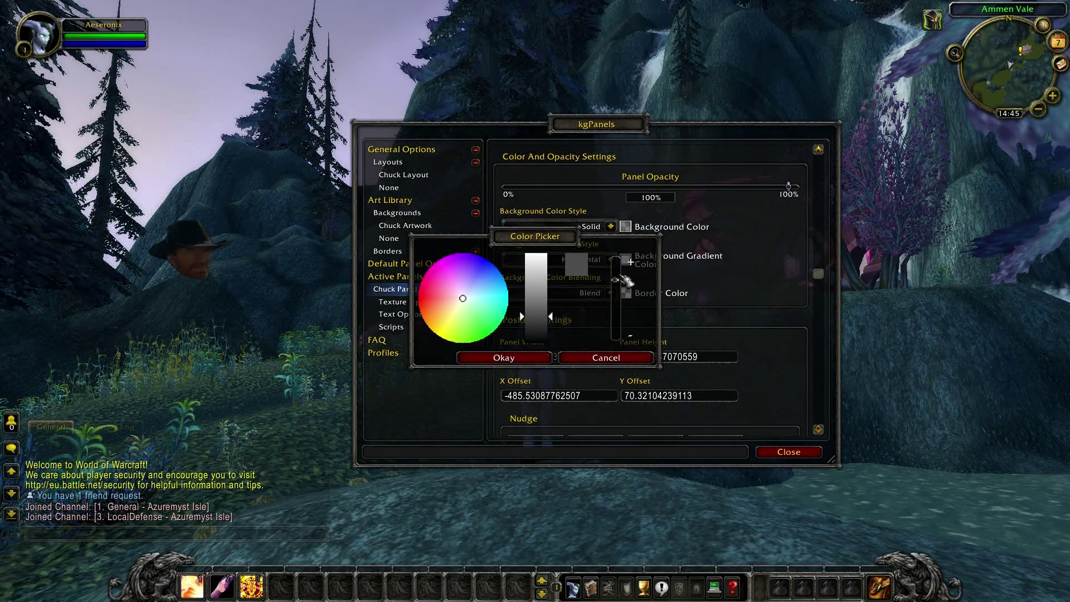
{"action": "left_click_drag", "start_coordinate": [550, 317], "coordinate": [557, 228]}
{"action": "left_click", "coordinate": [526, 360]}
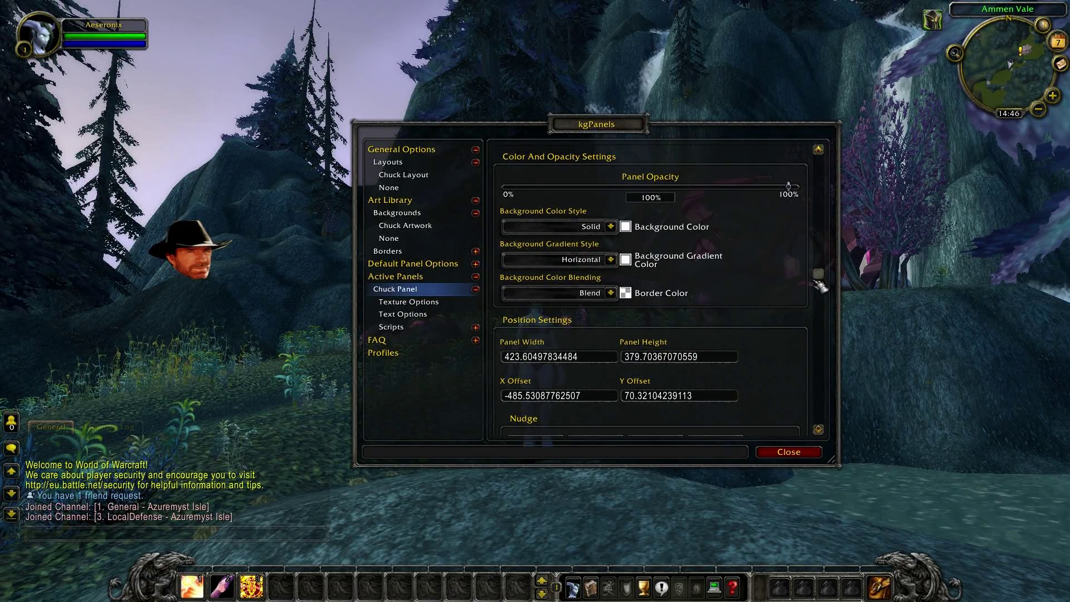
{"action": "left_click_drag", "start_coordinate": [819, 274], "coordinate": [847, 431]}
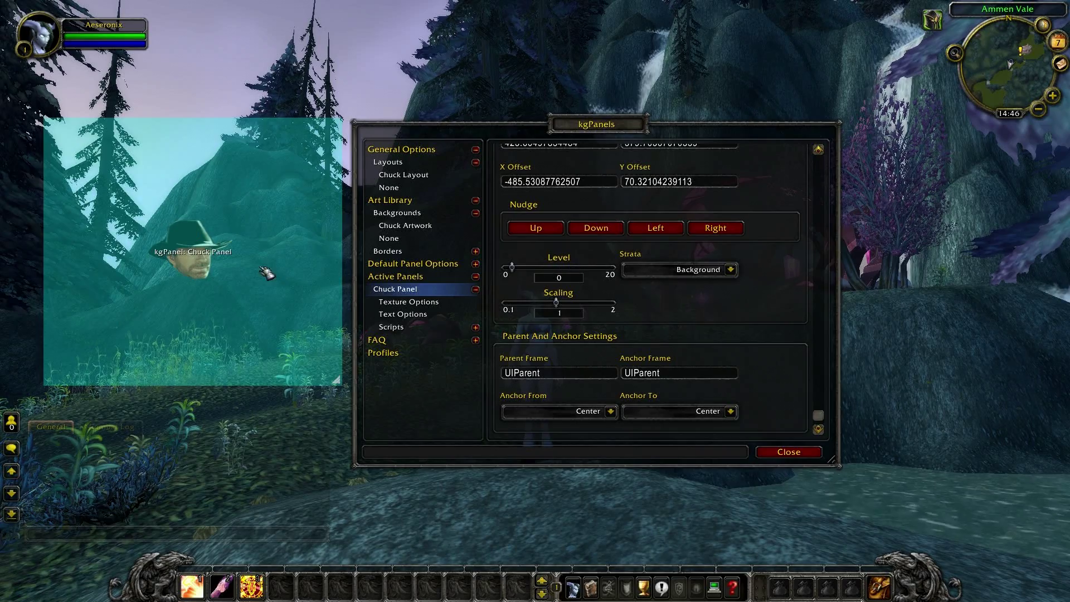
Place Chuck Panel over the player frame portrait and raise its level to 20.
{"action": "left_click_drag", "start_coordinate": [328, 386], "coordinate": [146, 132]}
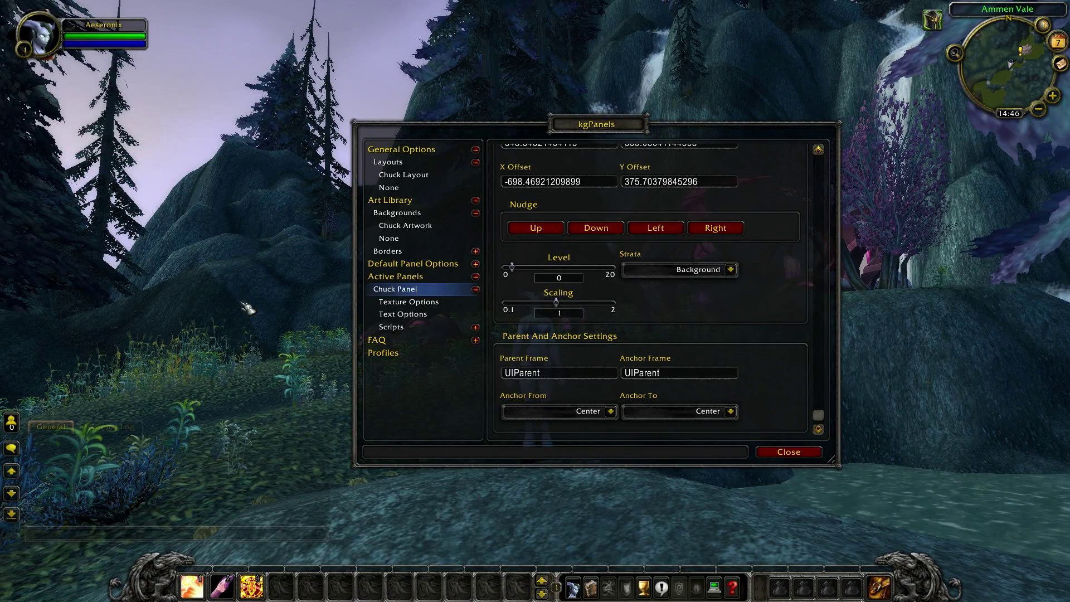
{"action": "left_click_drag", "start_coordinate": [512, 267], "coordinate": [614, 269]}
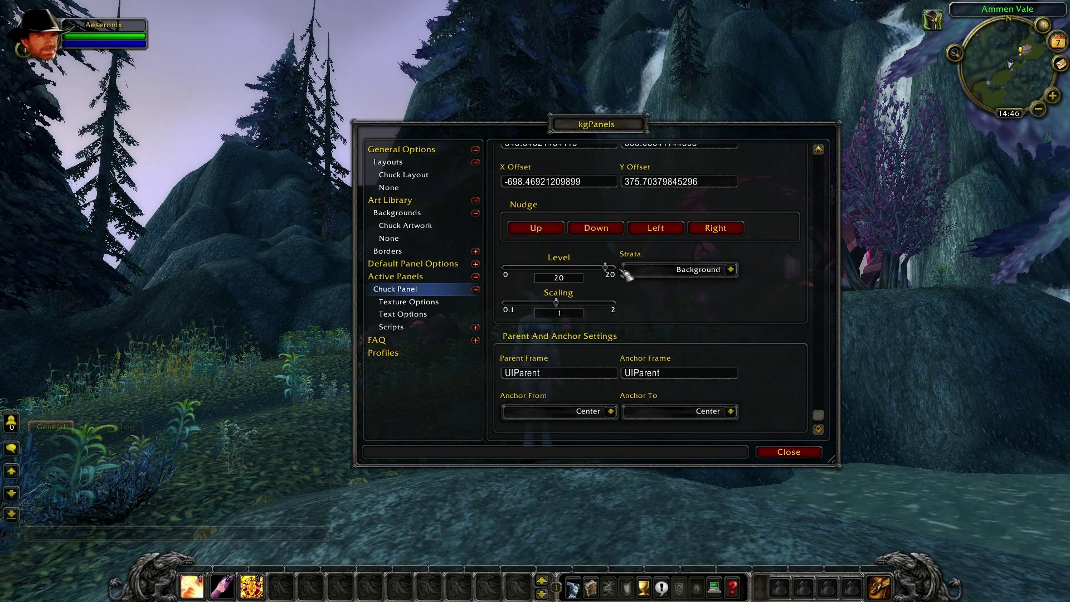
{"action": "left_click_drag", "start_coordinate": [89, 87], "coordinate": [93, 90]}
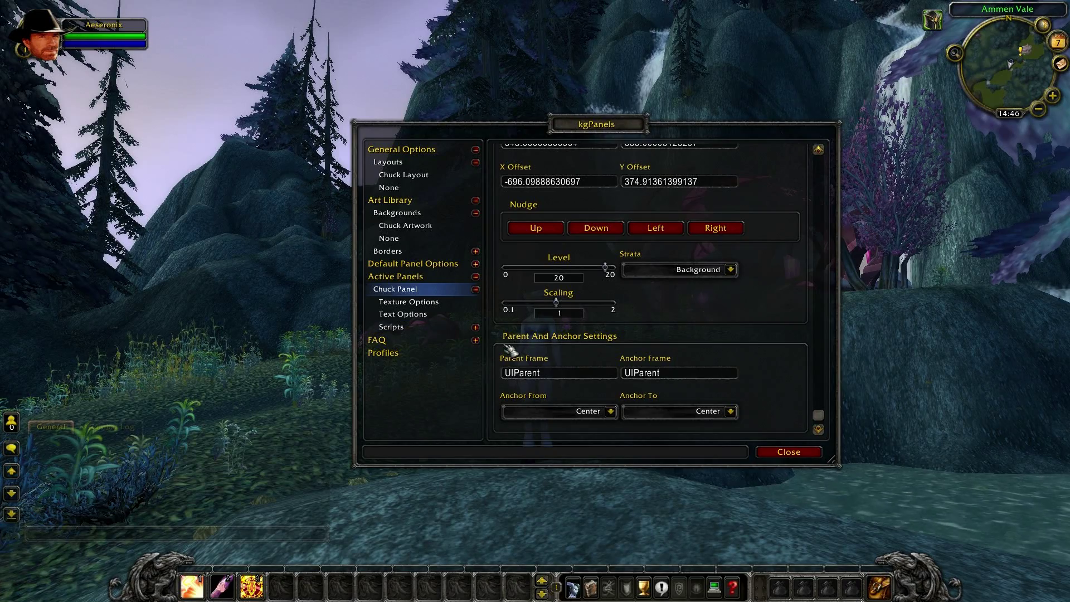
{"action": "left_click_drag", "start_coordinate": [819, 417], "coordinate": [830, 162]}
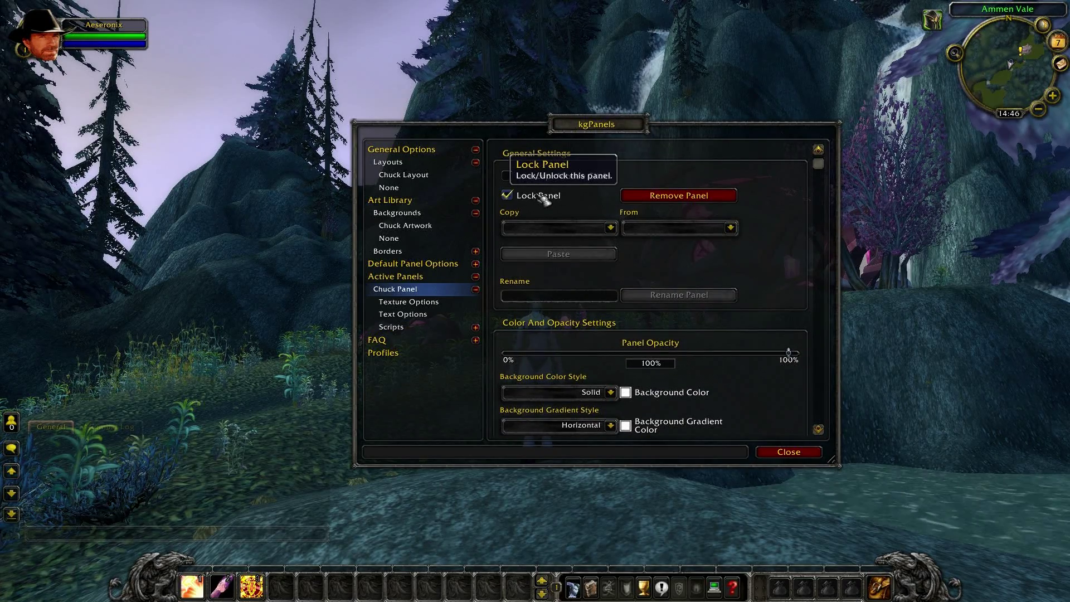
Close the kgPanels settings and run the character down into the glade.
{"action": "left_click", "coordinate": [788, 454]}
{"action": "left_click_drag", "start_coordinate": [817, 329], "coordinate": [502, 337]}
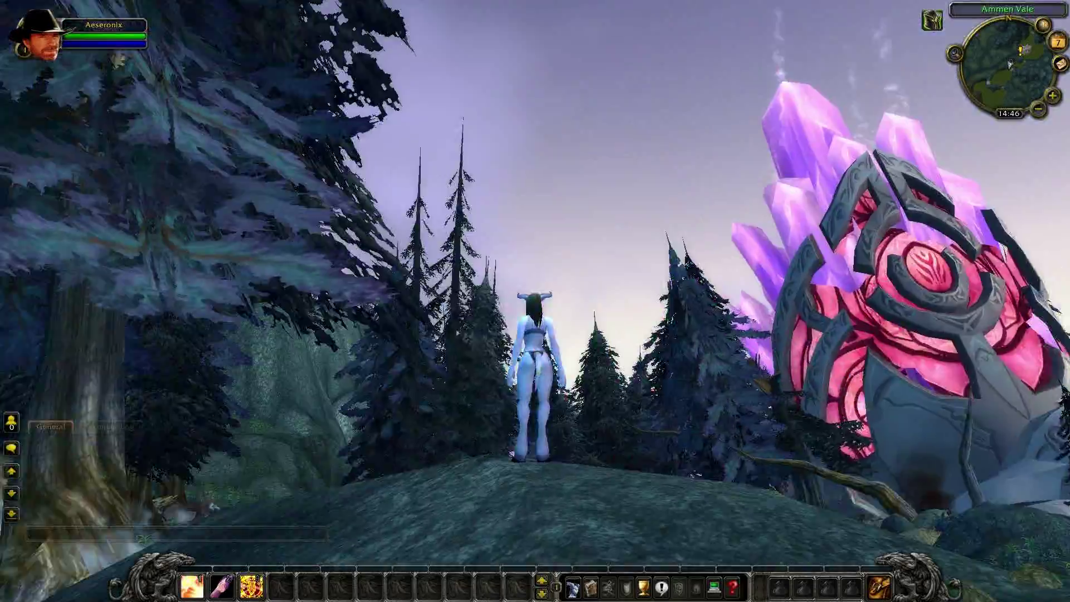
{"action": "key", "text": "w"}
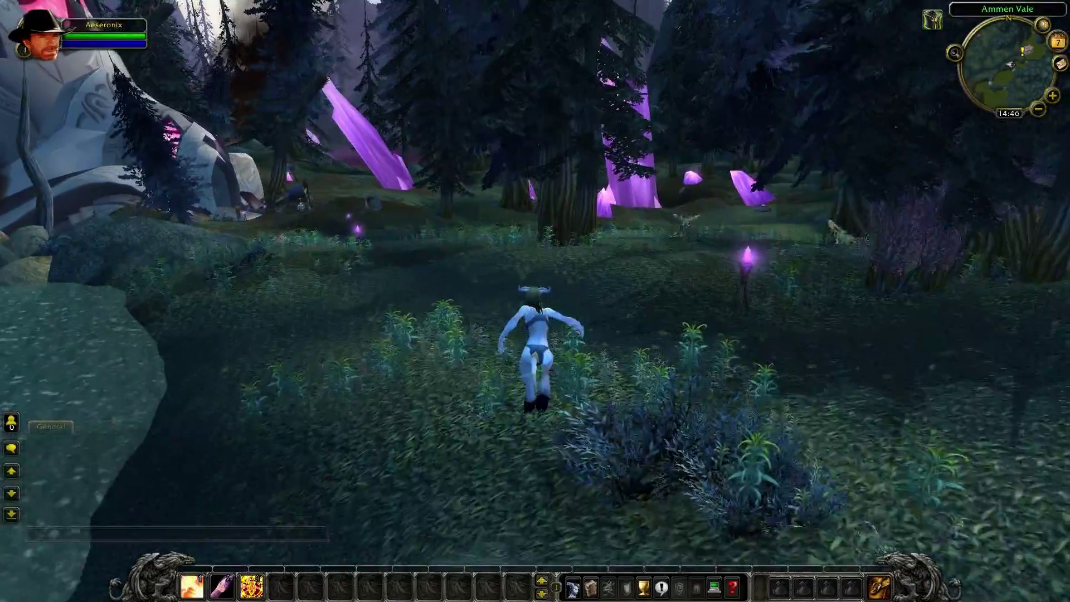
{"action": "key", "text": "a"}
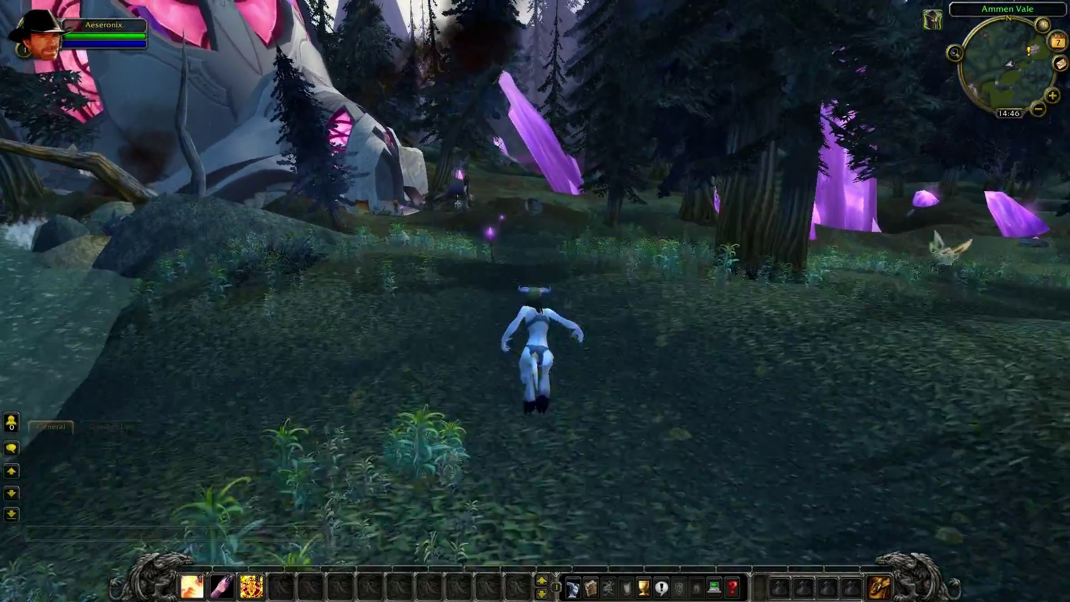
{"action": "left_click_drag", "start_coordinate": [502, 338], "coordinate": [808, 328]}
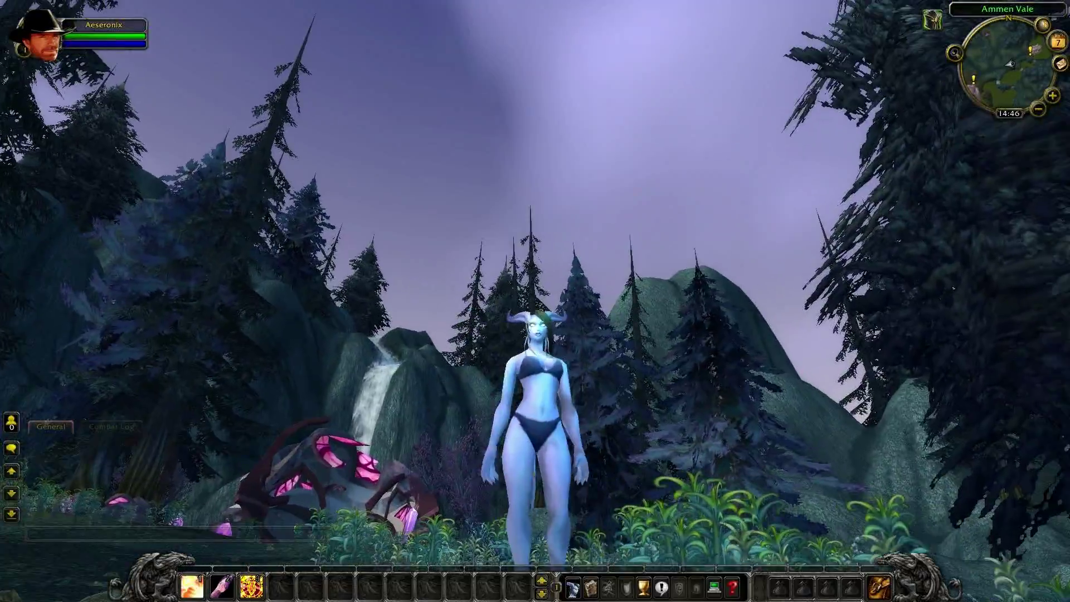
Make the character blow a kiss with the /kiss emote.
{"action": "key", "text": "Return"}
{"action": "type", "text": "/kiss"}
{"action": "key", "text": "Return"}
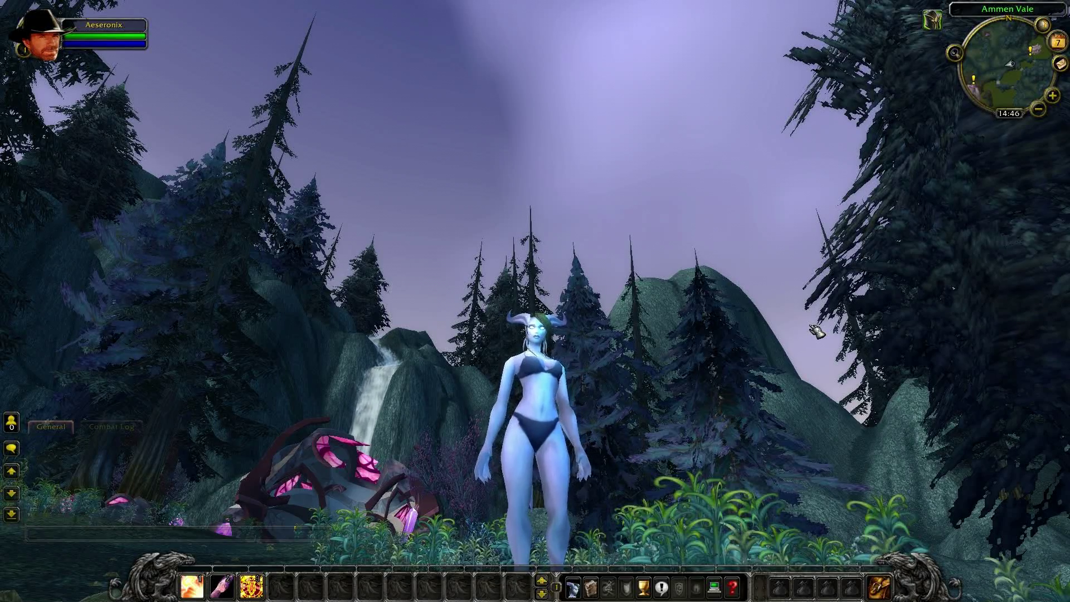
{"action": "type", "text": "/"}
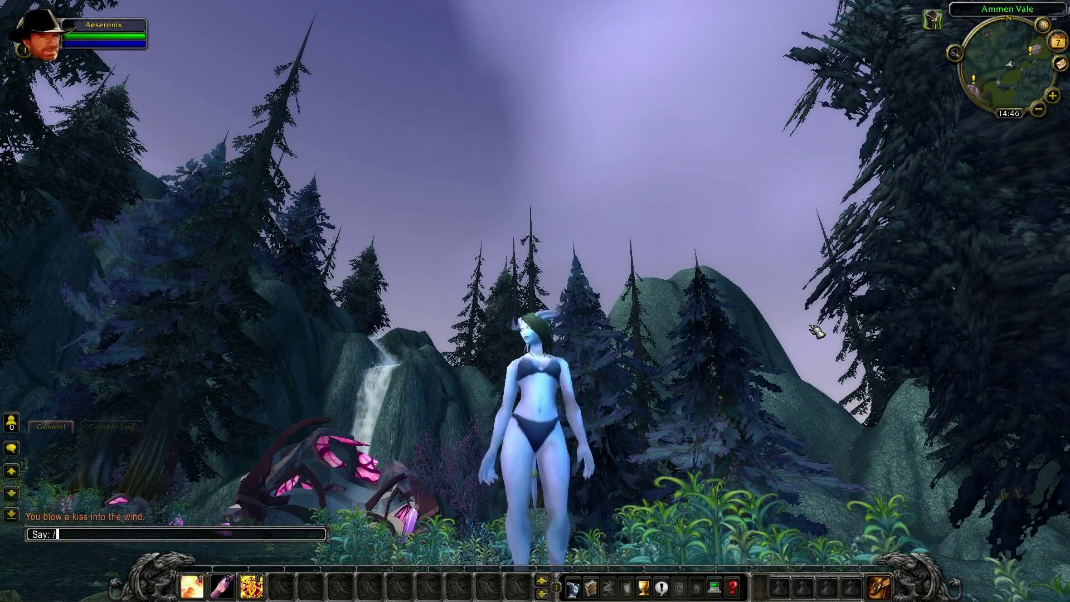